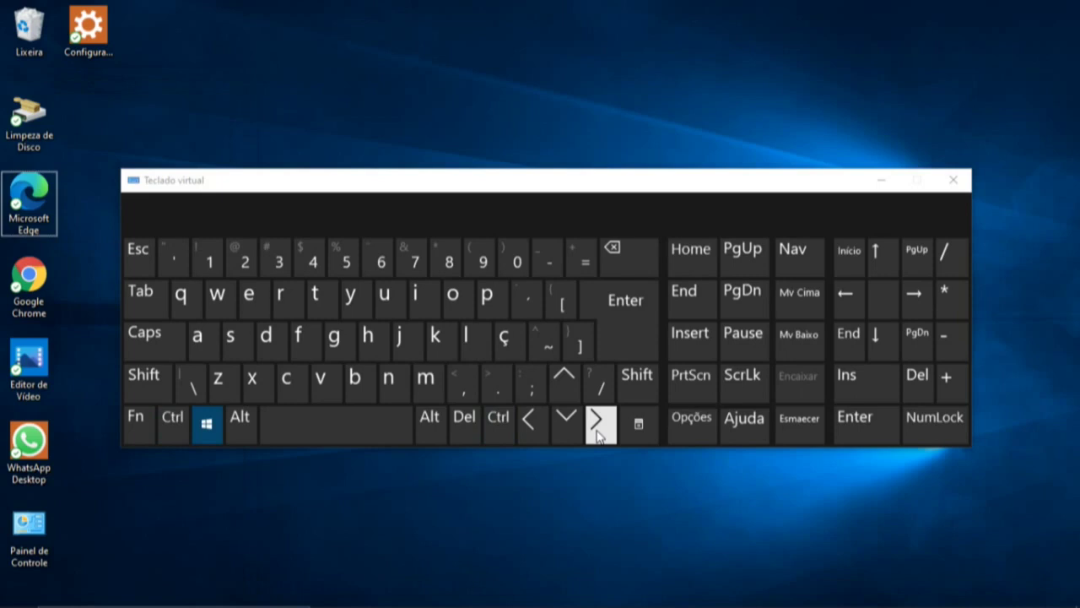
Switch to the previous virtual desktop, Área de Trabalho 1, and open Microsoft Edge there.
{"action": "key", "text": "ctrl"}
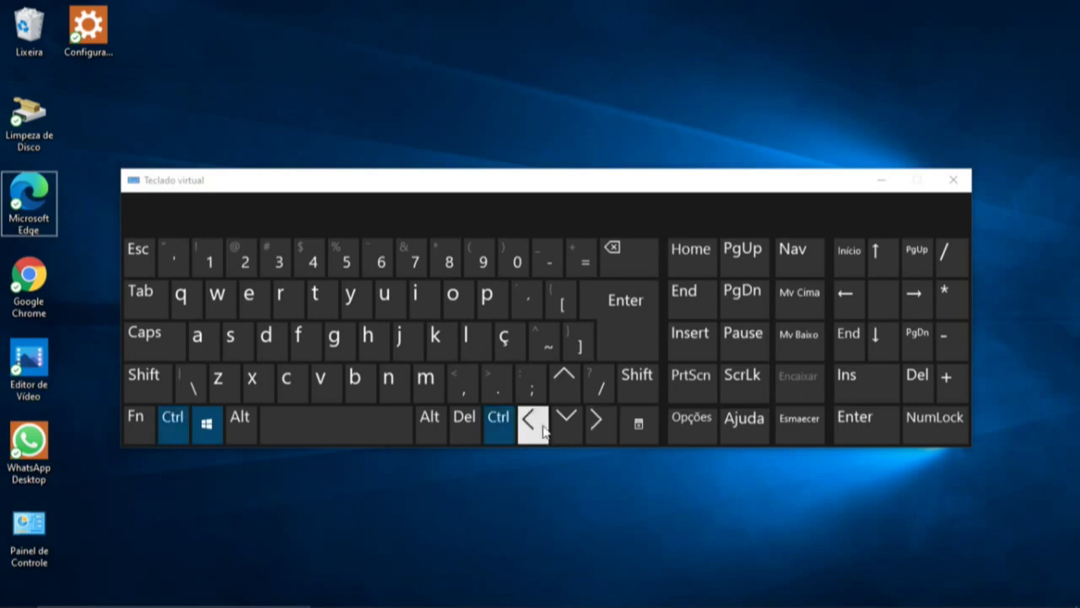
{"action": "left_click", "coordinate": [532, 422]}
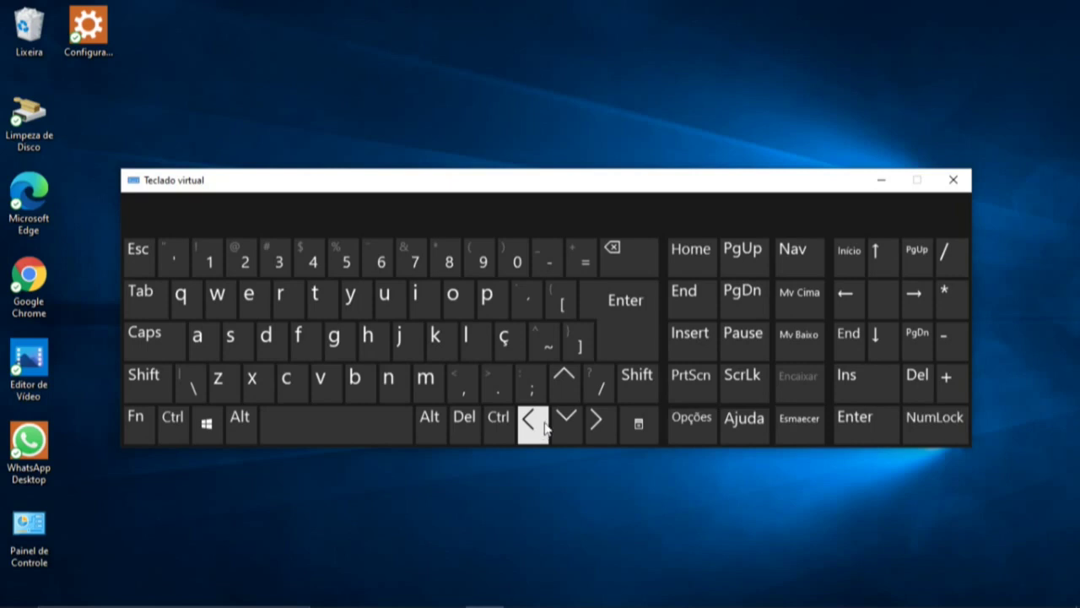
{"action": "left_click", "coordinate": [896, 184]}
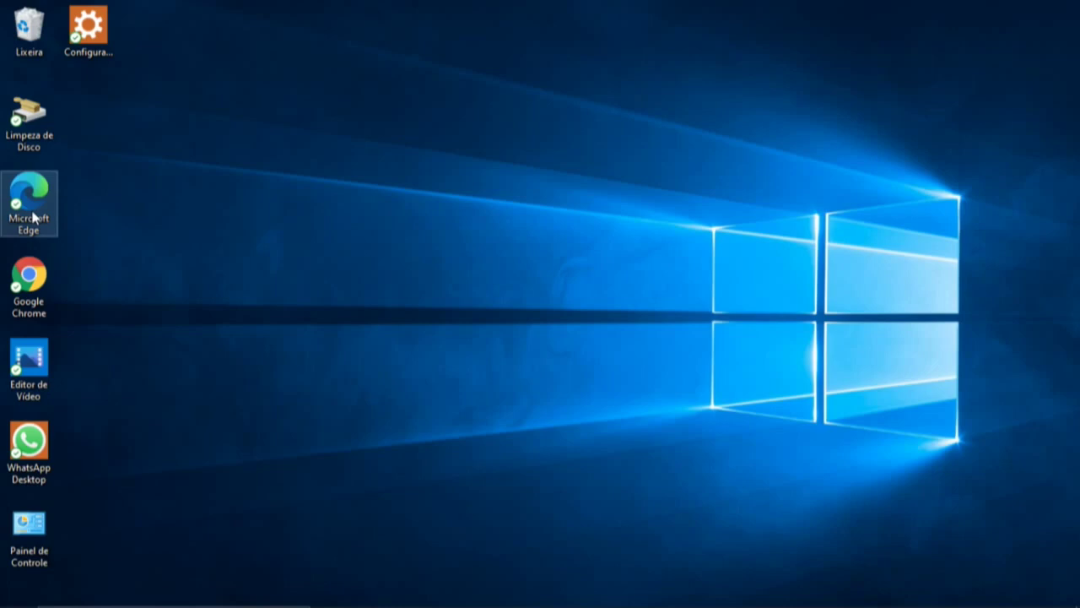
{"action": "double_click", "coordinate": [34, 217]}
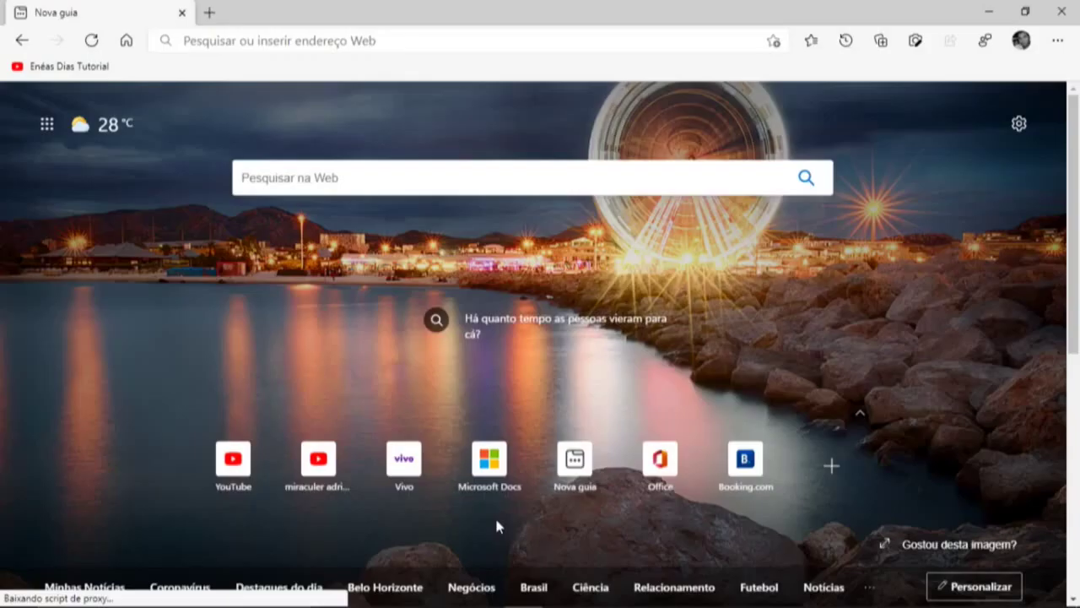
Switch to the next virtual desktop, Área de Trabalho 2, and open the Painel de Controle there.
{"action": "key", "text": "alt+F4"}
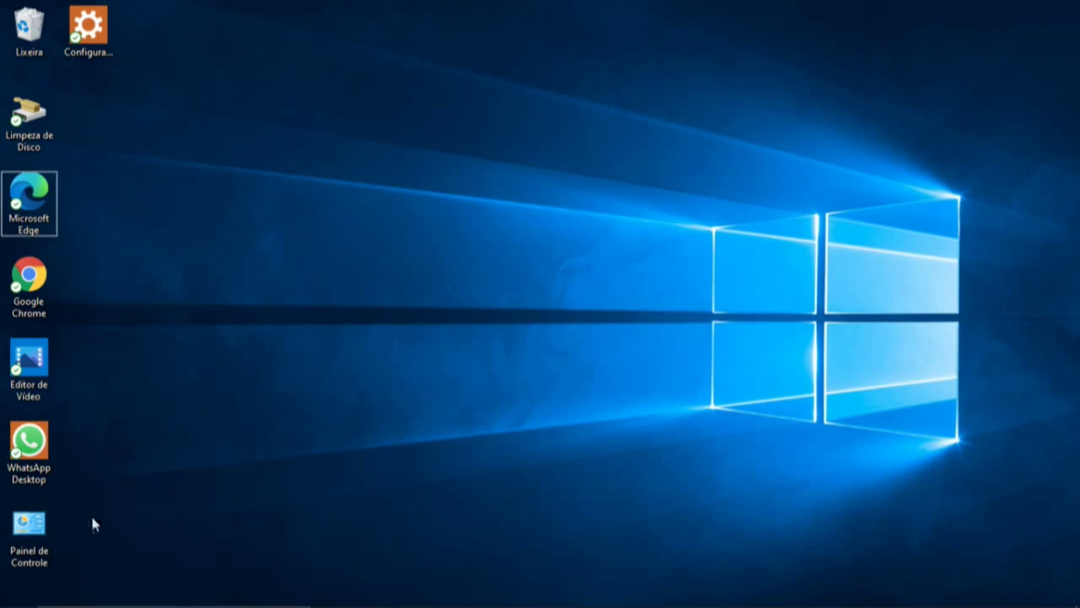
{"action": "double_click", "coordinate": [20, 548]}
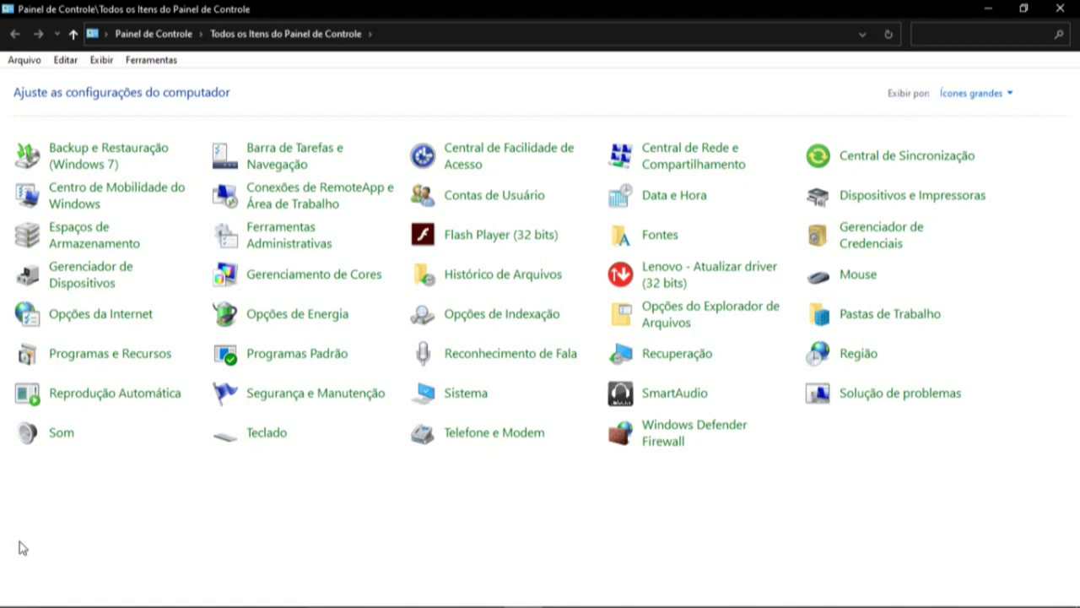
Switch back and forth between the Microsoft Edge desktop and the Painel de Controle desktop, ending on the Painel de Controle.
{"action": "key", "text": "ctrl+super+o"}
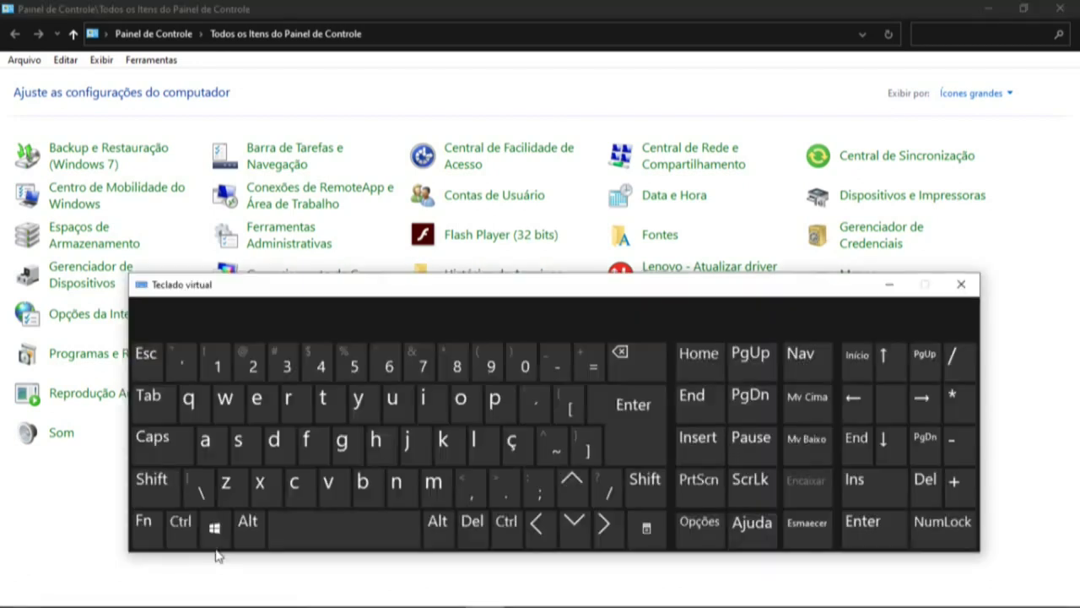
{"action": "left_click", "coordinate": [215, 526]}
{"action": "left_click", "coordinate": [542, 532]}
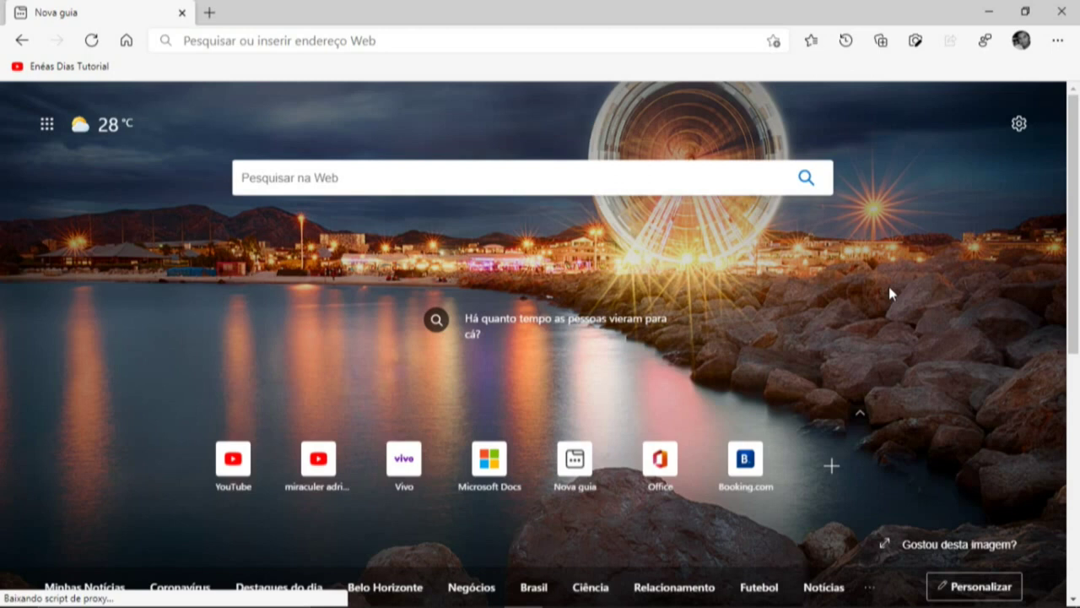
{"action": "mouse_move", "coordinate": [483, 593]}
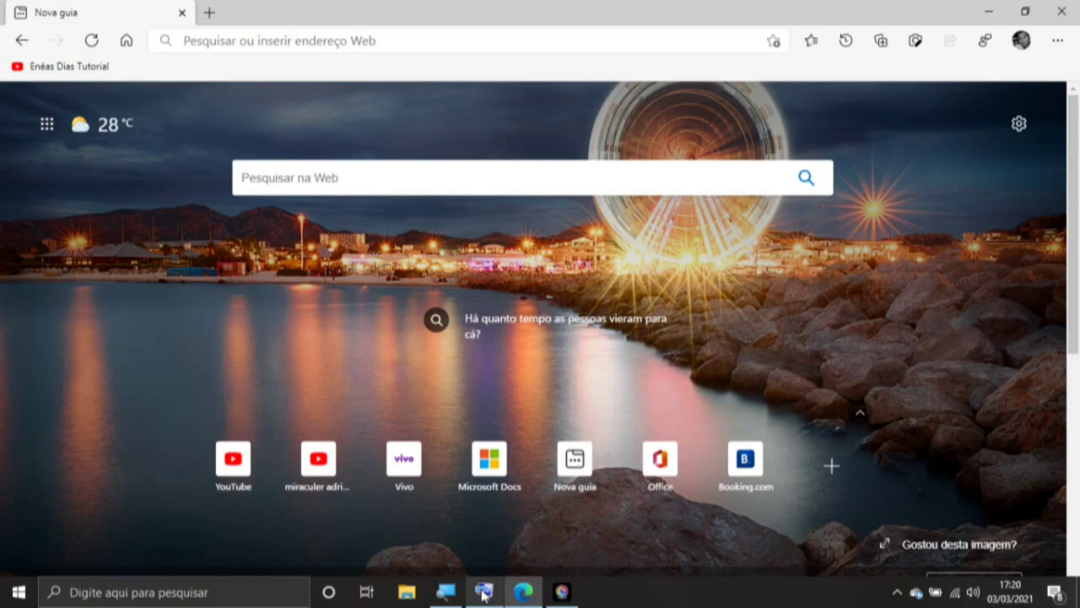
{"action": "left_click", "coordinate": [482, 593]}
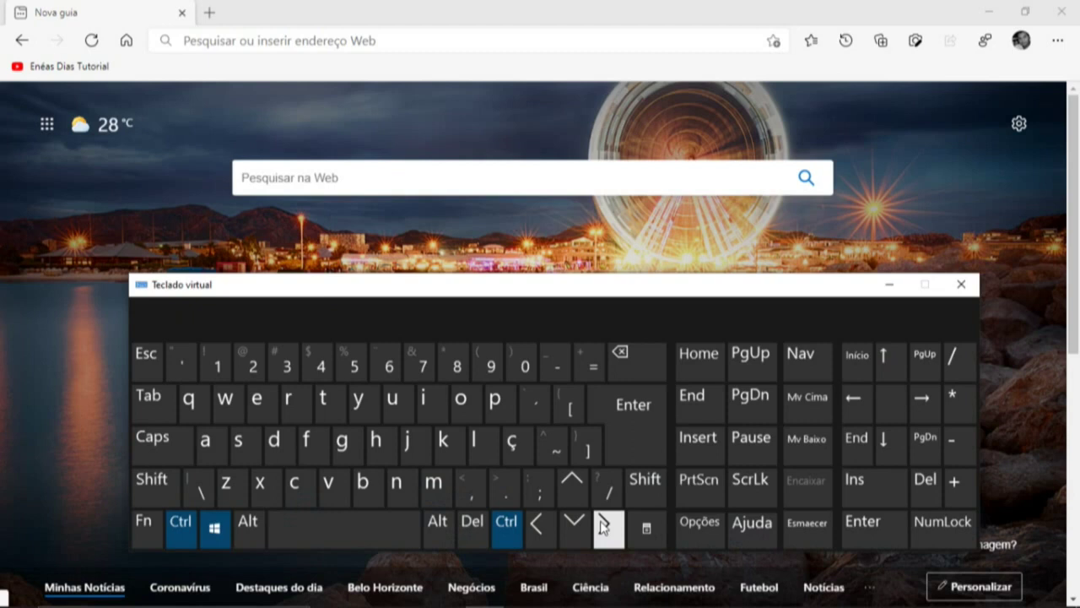
{"action": "left_click", "coordinate": [603, 527]}
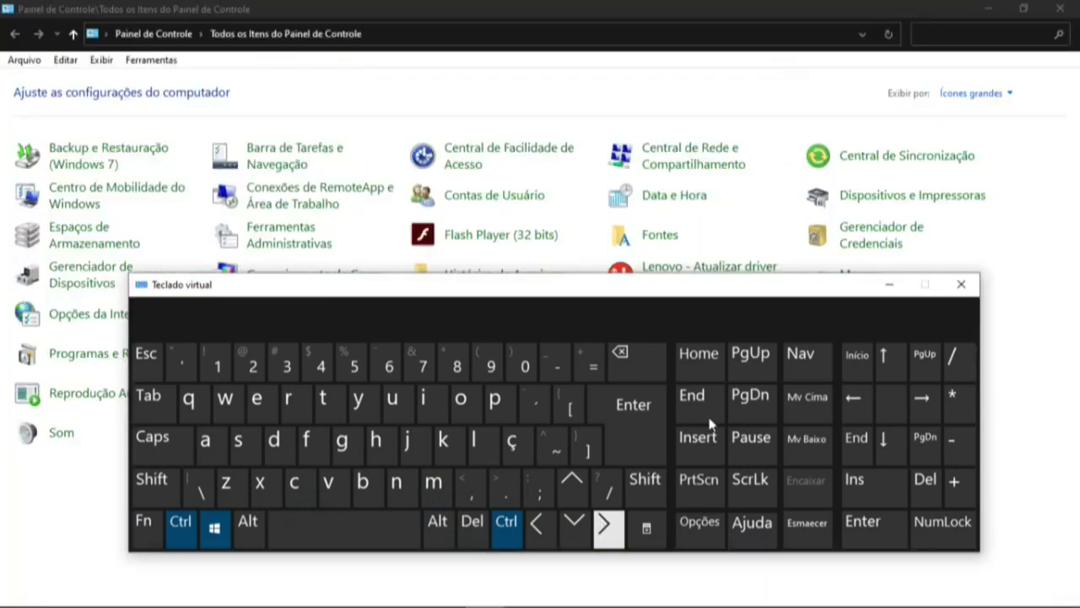
{"action": "left_click", "coordinate": [889, 287]}
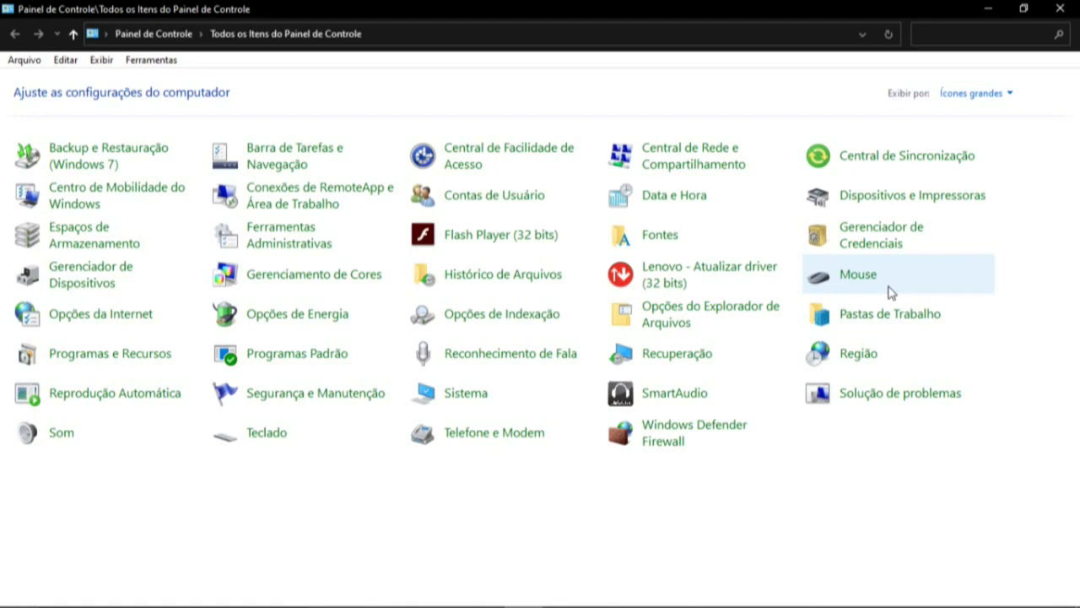
{"action": "key", "text": "alt+Tab"}
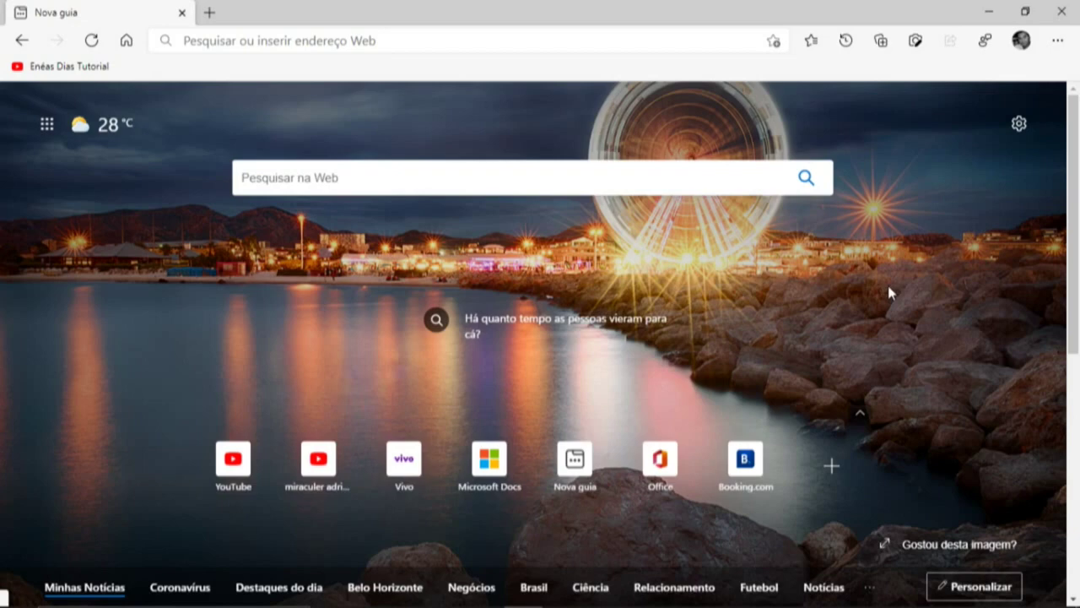
{"action": "key", "text": "alt+Tab"}
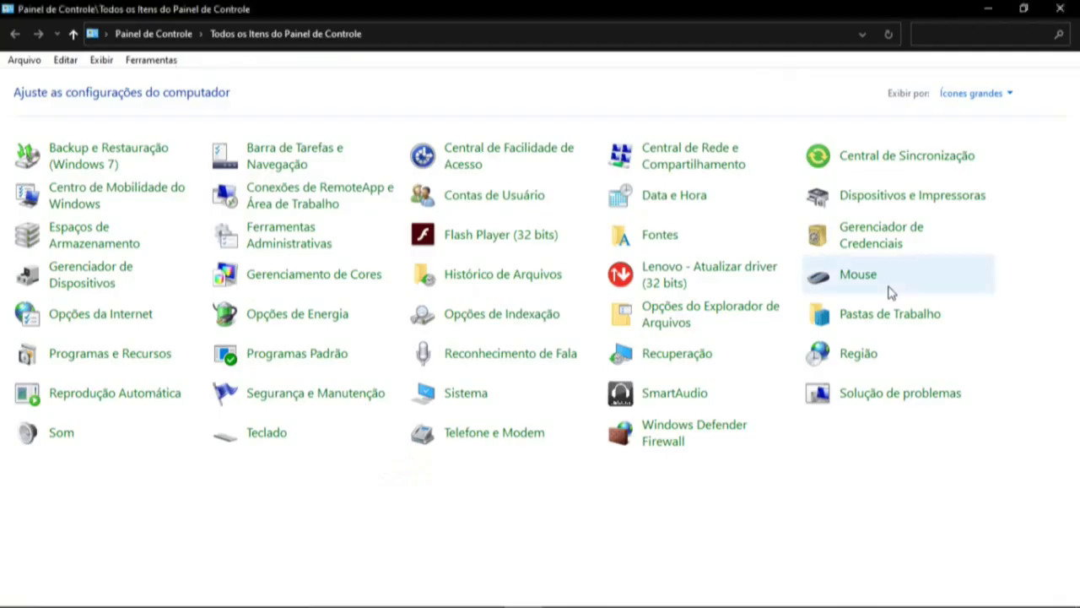
Create a third virtual desktop, using the on-screen keyboard (Teclado virtual).
{"action": "mouse_move", "coordinate": [475, 599]}
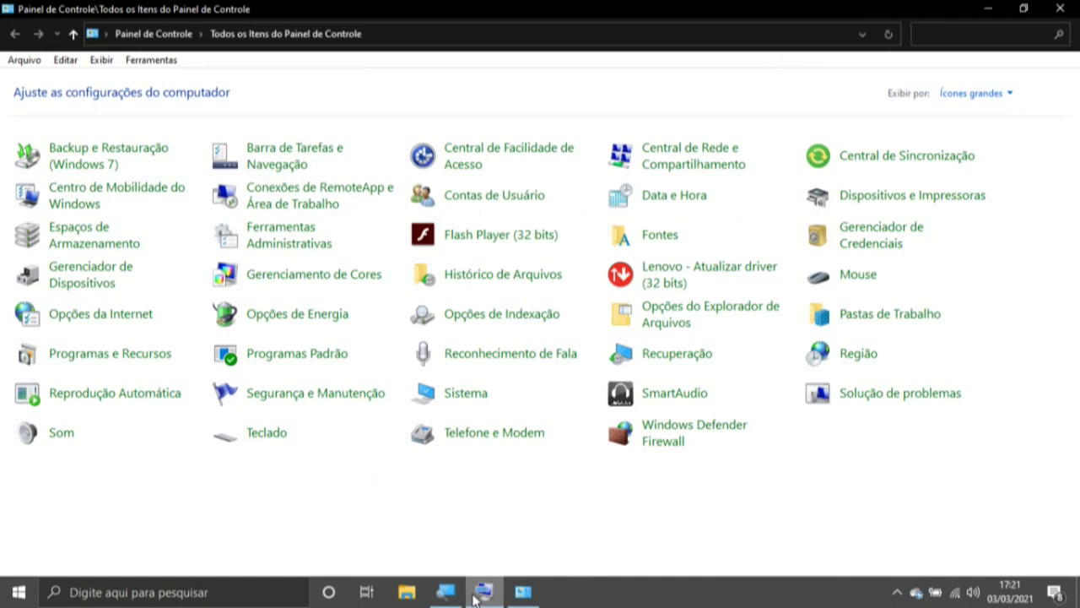
{"action": "left_click", "coordinate": [477, 594]}
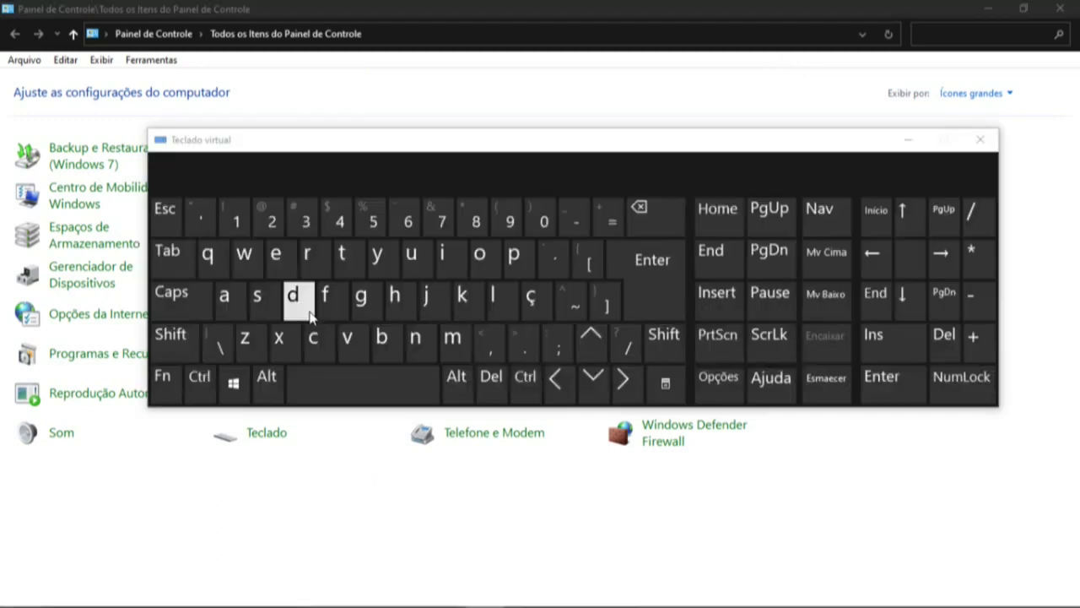
{"action": "key", "text": "super"}
{"action": "left_click", "coordinate": [309, 311]}
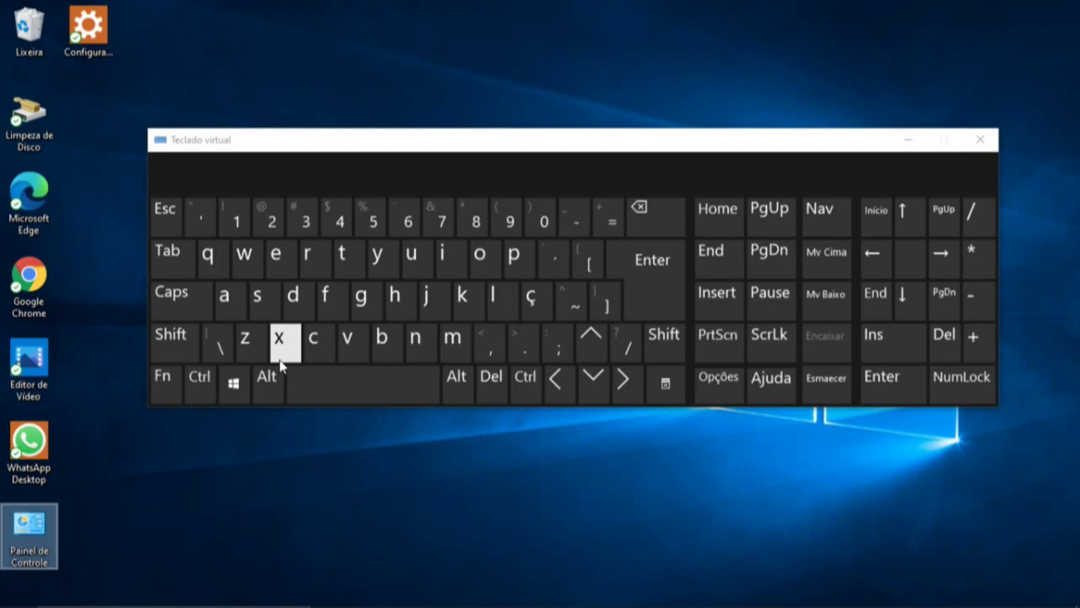
Show all virtual desktops in Task View and move the Microsoft Edge window from Área de Trabalho 1 to Área de Trabalho 3.
{"action": "left_click", "coordinate": [234, 394]}
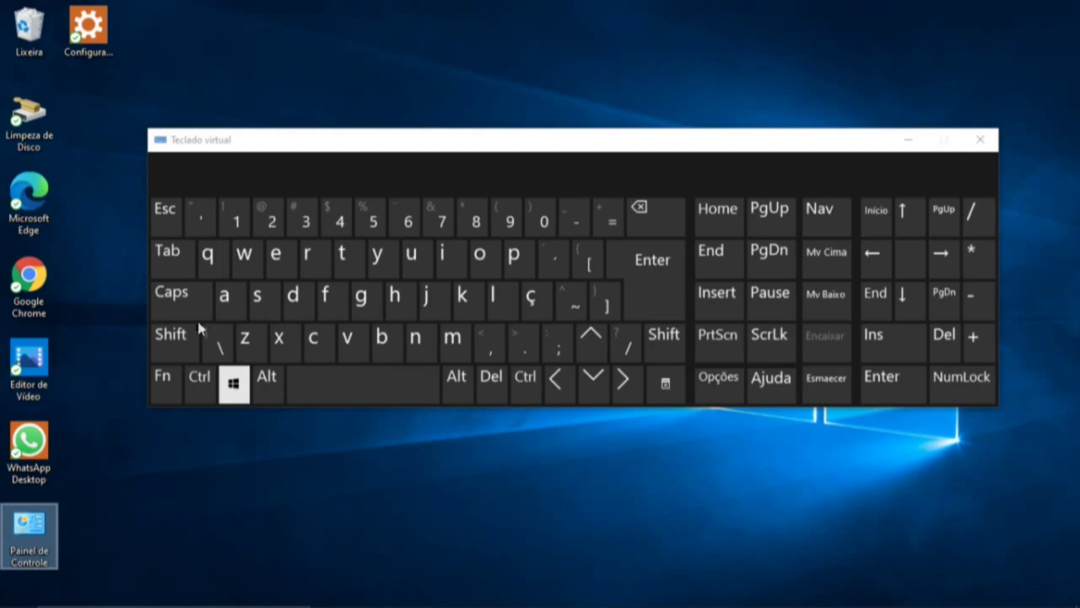
{"action": "left_click", "coordinate": [176, 258]}
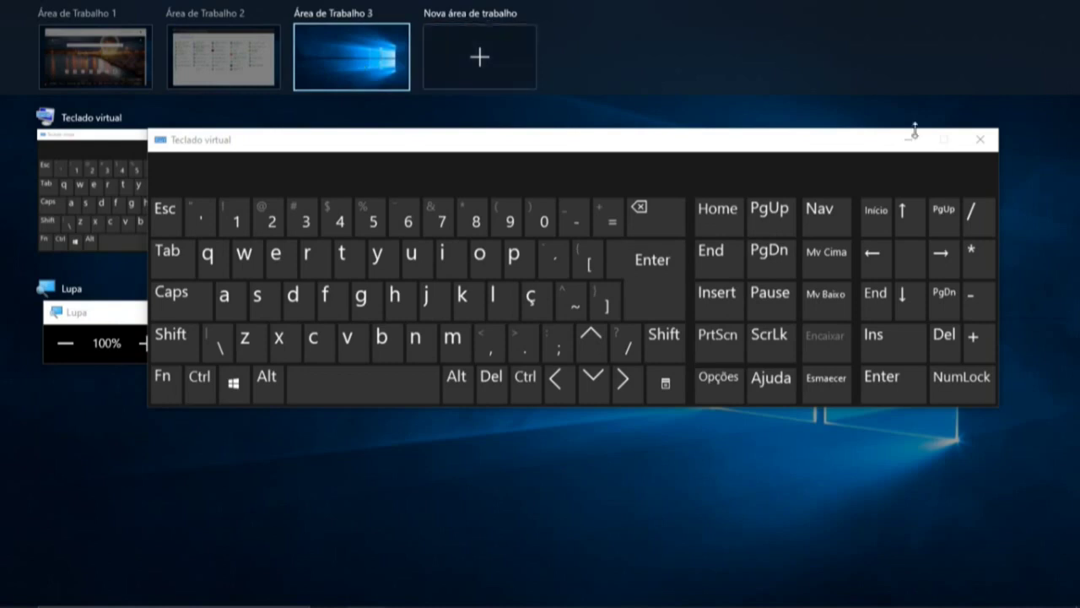
{"action": "left_click_drag", "start_coordinate": [914, 131], "coordinate": [135, 92]}
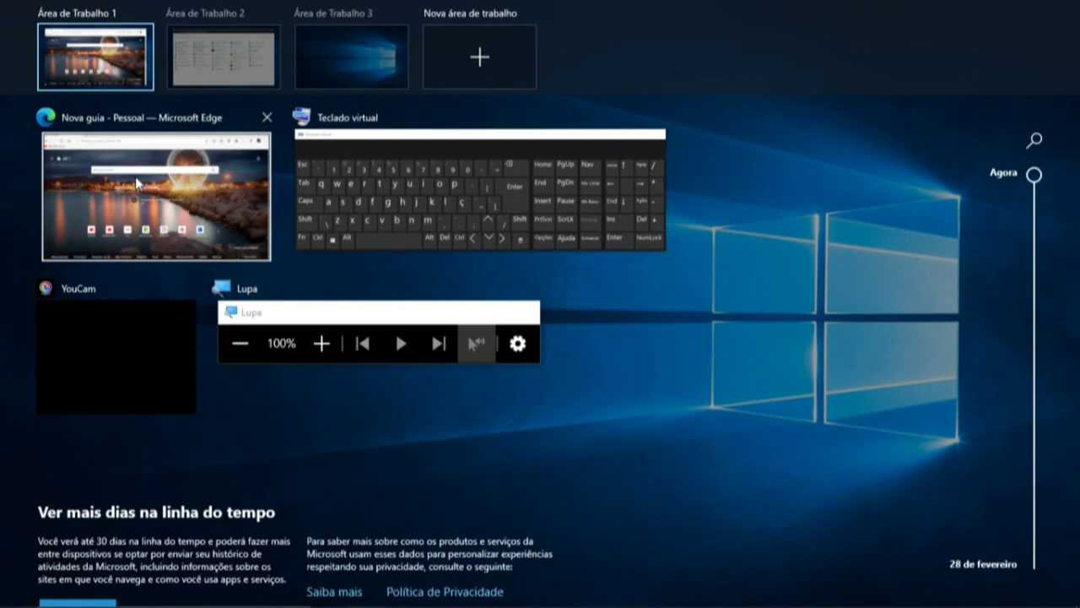
{"action": "left_click_drag", "start_coordinate": [188, 171], "coordinate": [372, 46]}
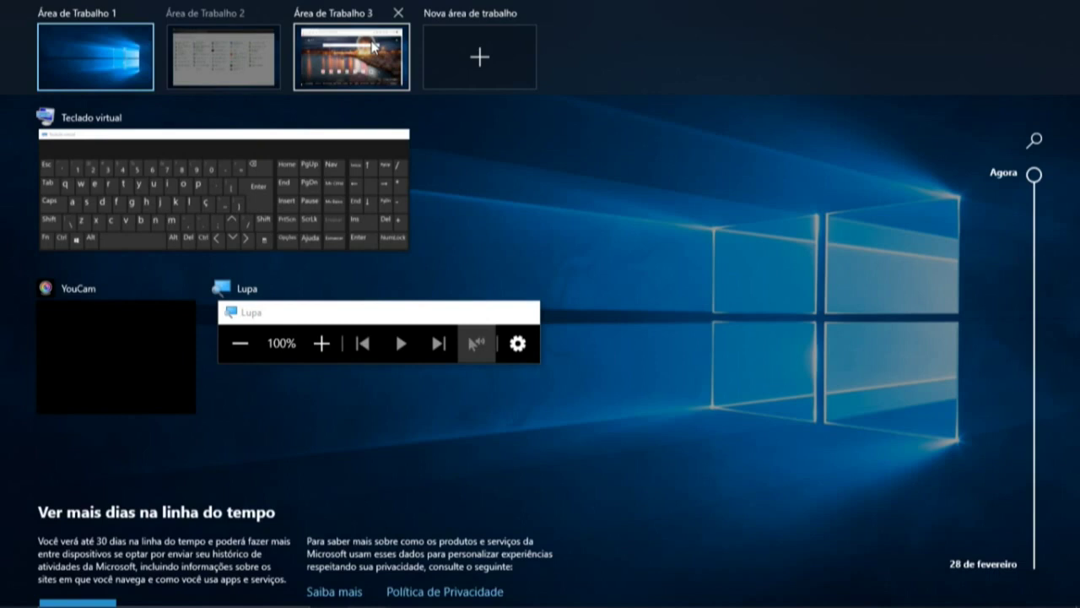
Move the Microsoft Edge window from Área de Trabalho 3 back to Área de Trabalho 1 and return to Área de Trabalho 3.
{"action": "mouse_move", "coordinate": [282, 52]}
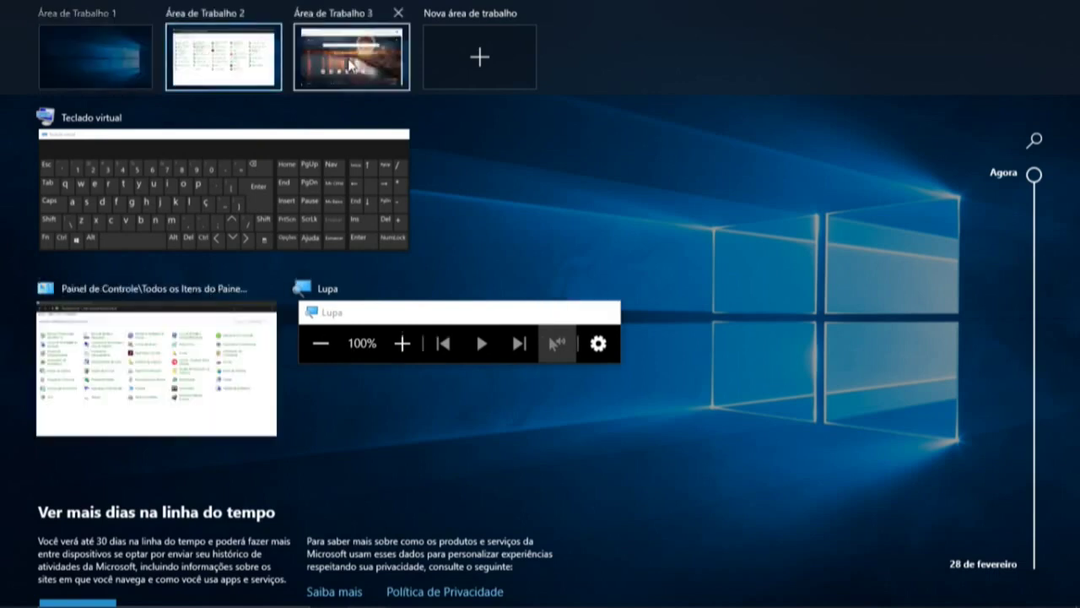
{"action": "mouse_move", "coordinate": [339, 76]}
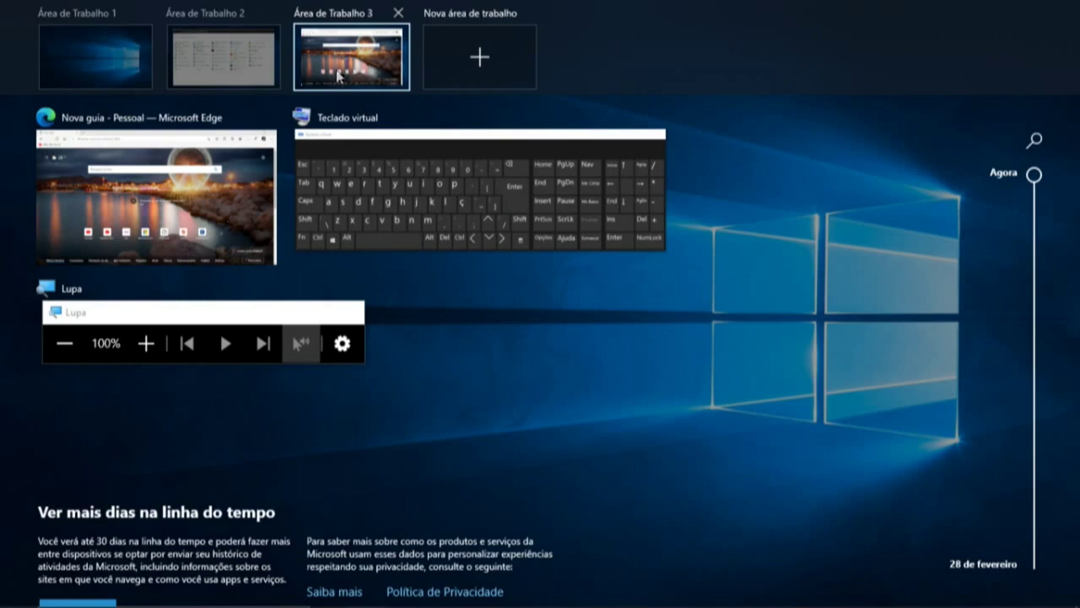
{"action": "left_click_drag", "start_coordinate": [156, 197], "coordinate": [80, 46]}
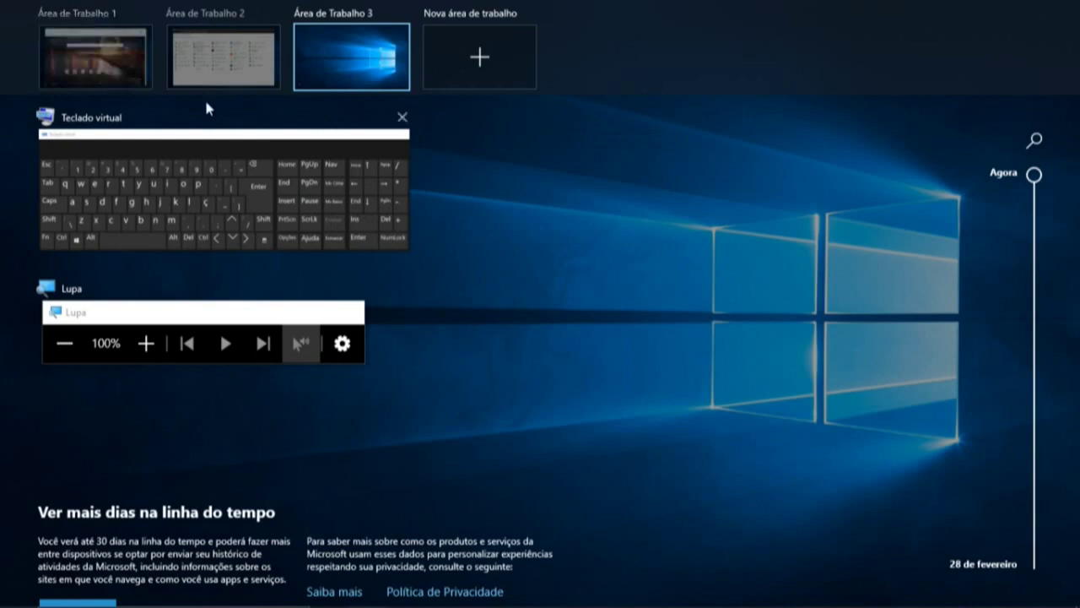
{"action": "left_click", "coordinate": [283, 78]}
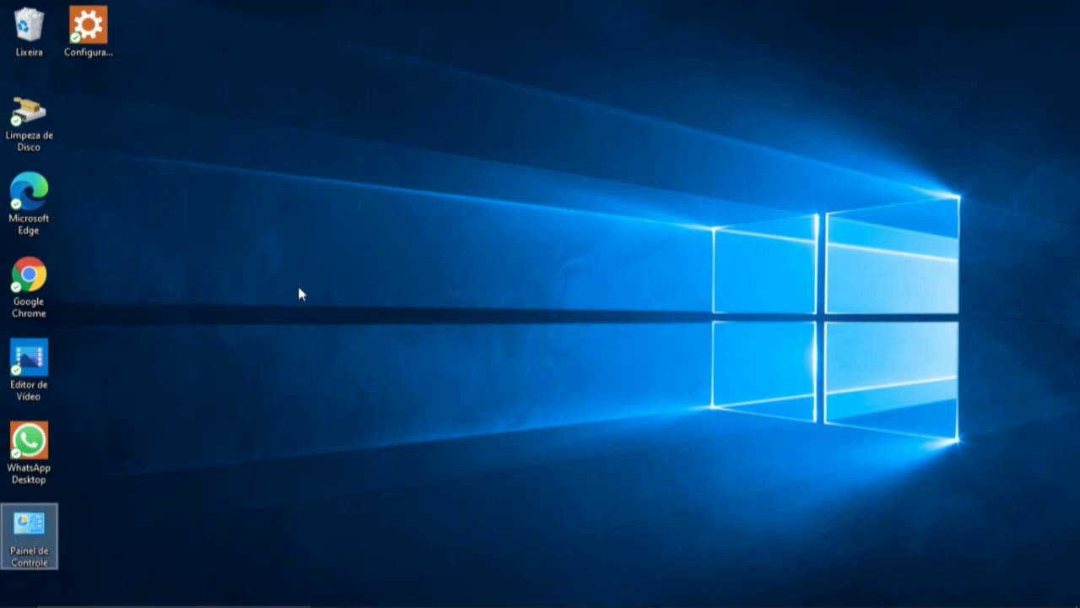
Cycle through the Painel de Controle and Microsoft Edge desktops, ending on the empty Área de Trabalho 3.
{"action": "key", "text": "Return"}
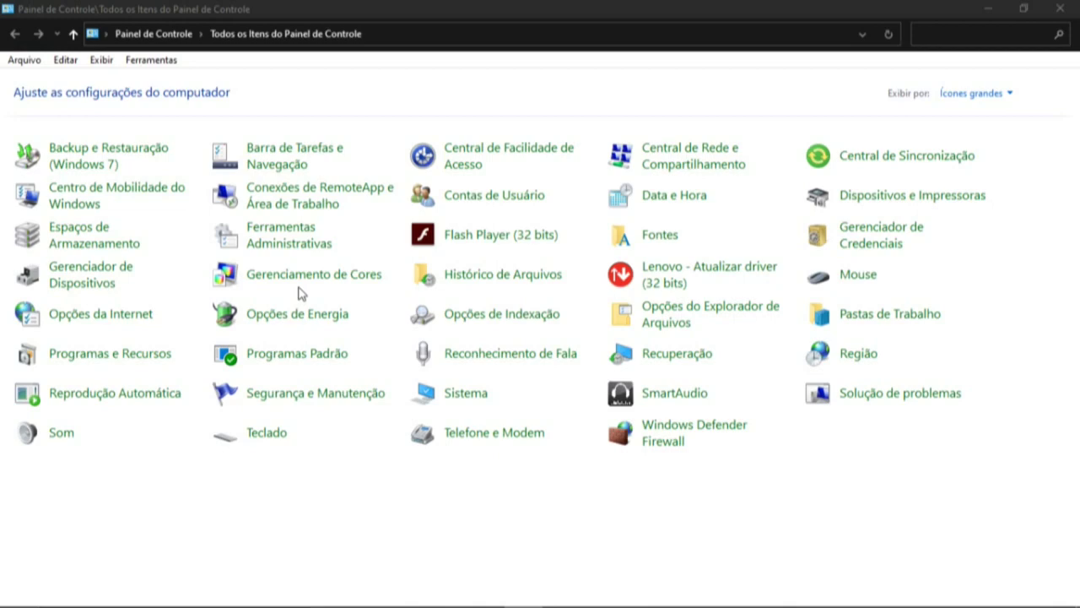
{"action": "key", "text": "alt+Tab"}
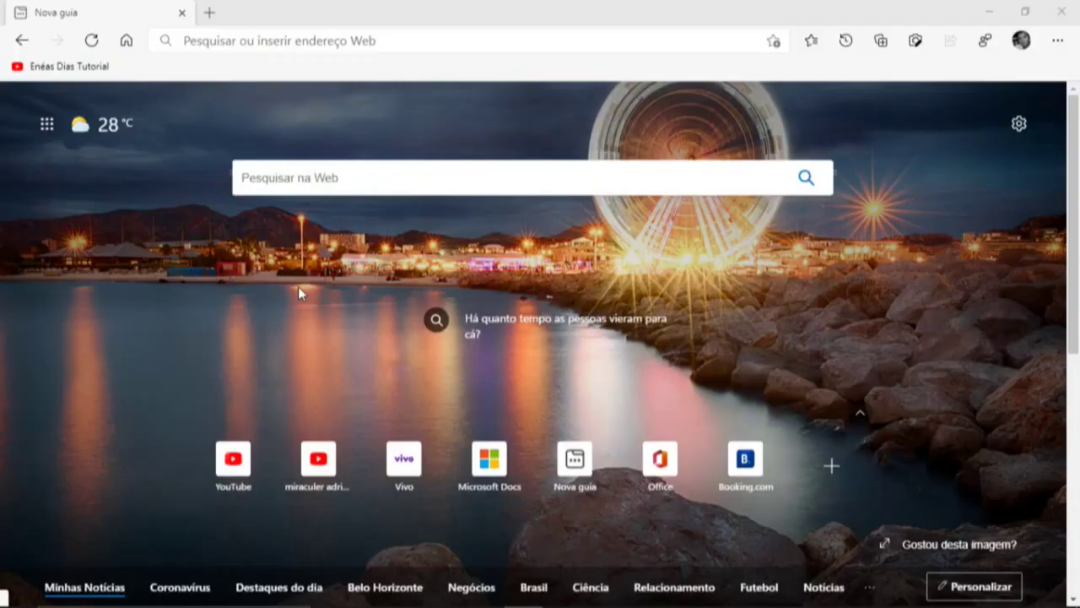
{"action": "key", "text": "alt+Tab"}
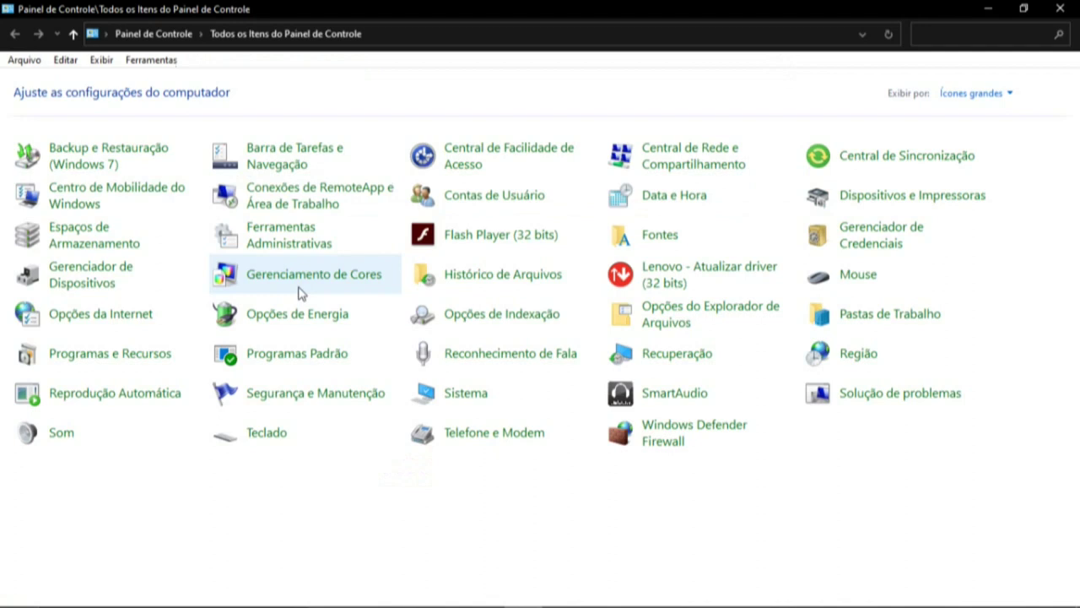
{"action": "key", "text": "alt+Tab"}
{"action": "key", "text": "alt+F4"}
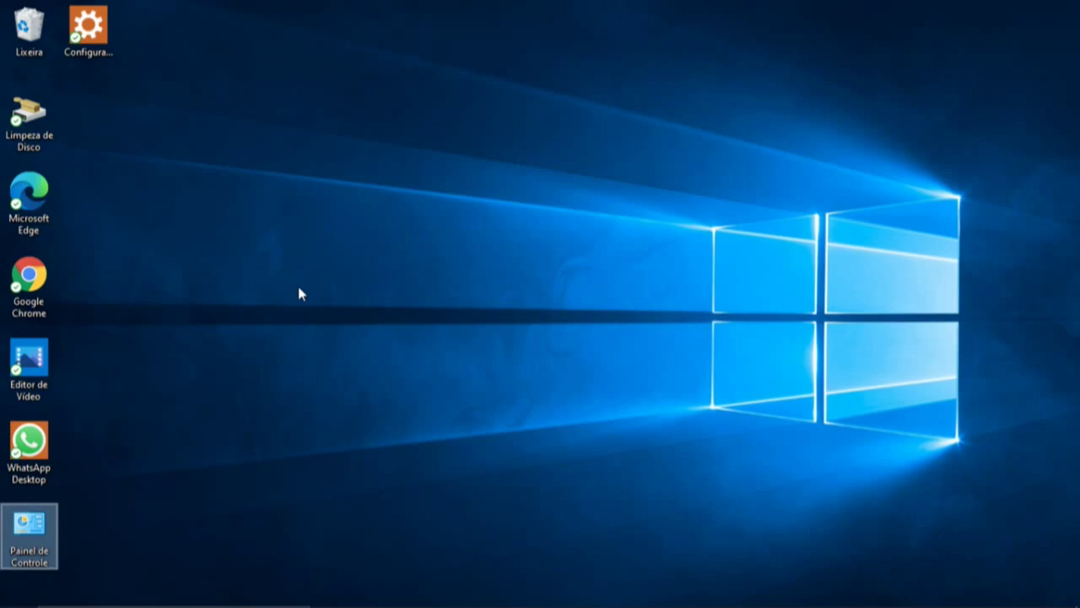
Close the empty virtual desktop Área de Trabalho 3, using the on-screen keyboard.
{"action": "left_click", "coordinate": [342, 257]}
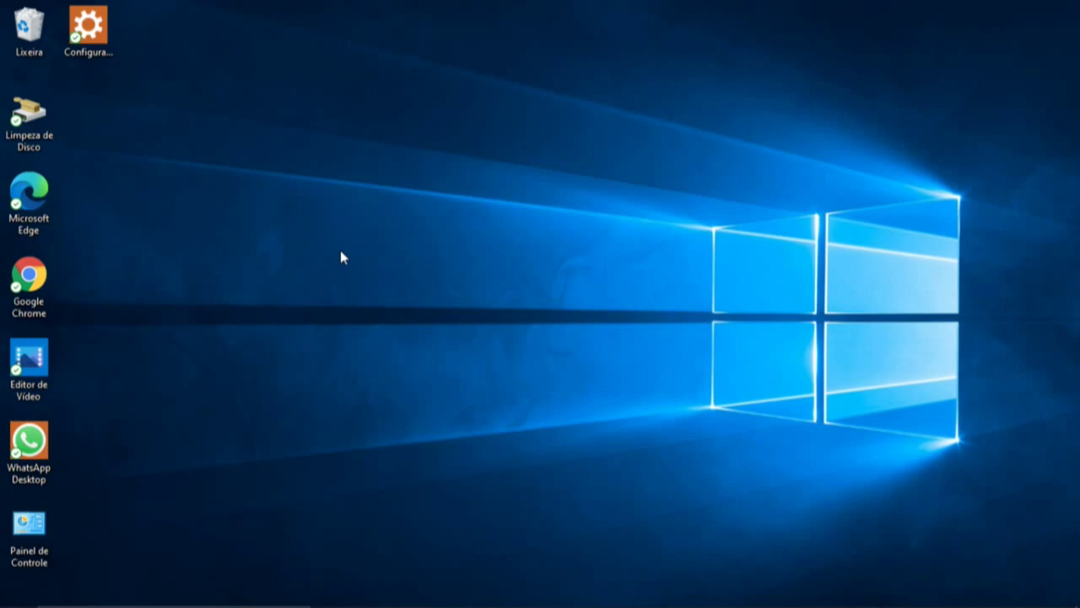
{"action": "key", "text": "super+Tab"}
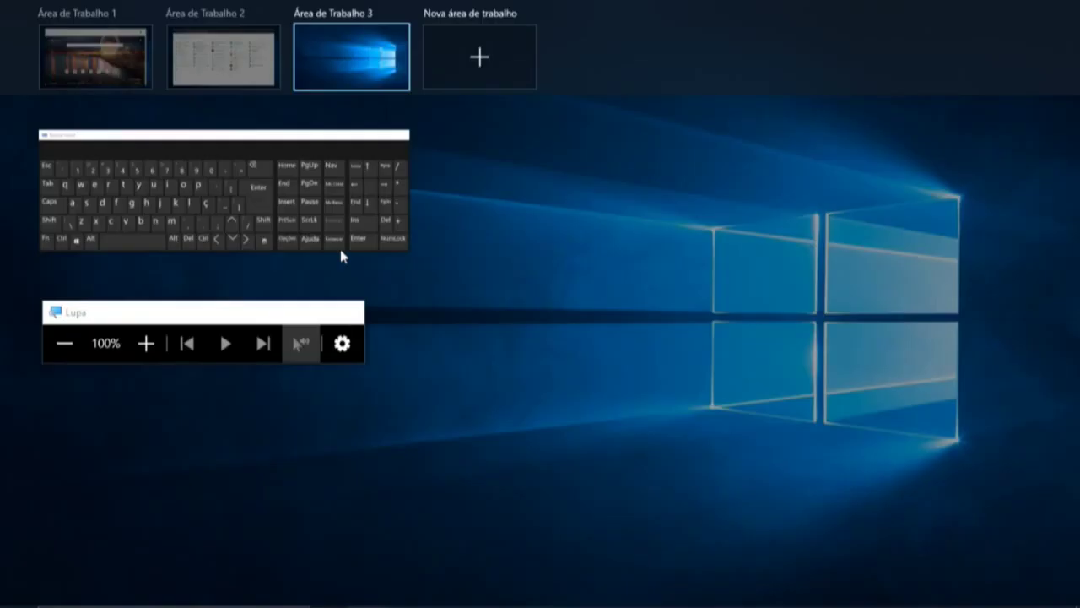
{"action": "mouse_move", "coordinate": [401, 12]}
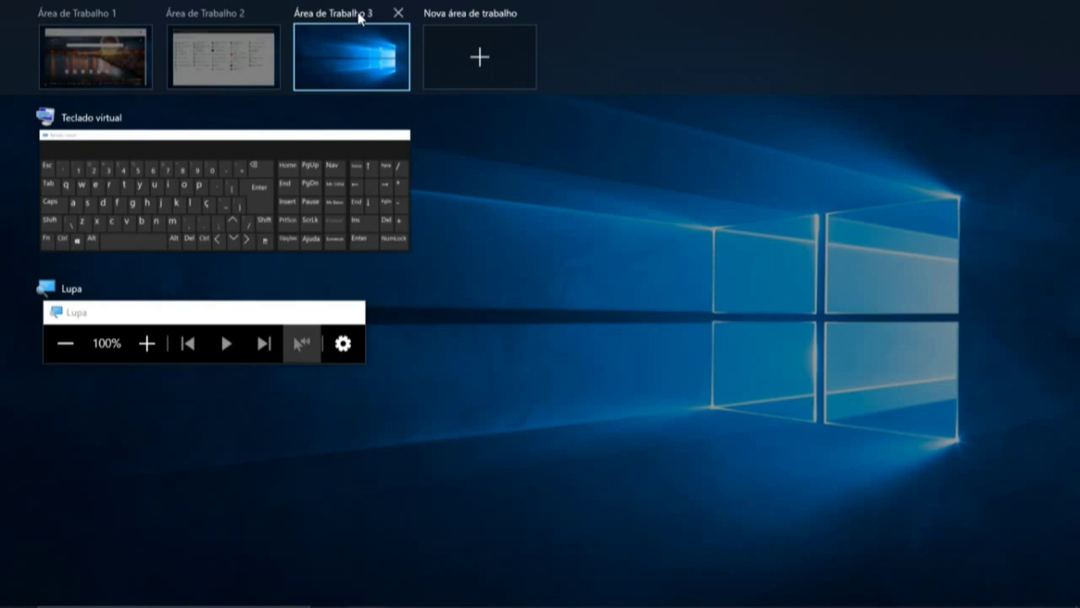
{"action": "left_click", "coordinate": [233, 398]}
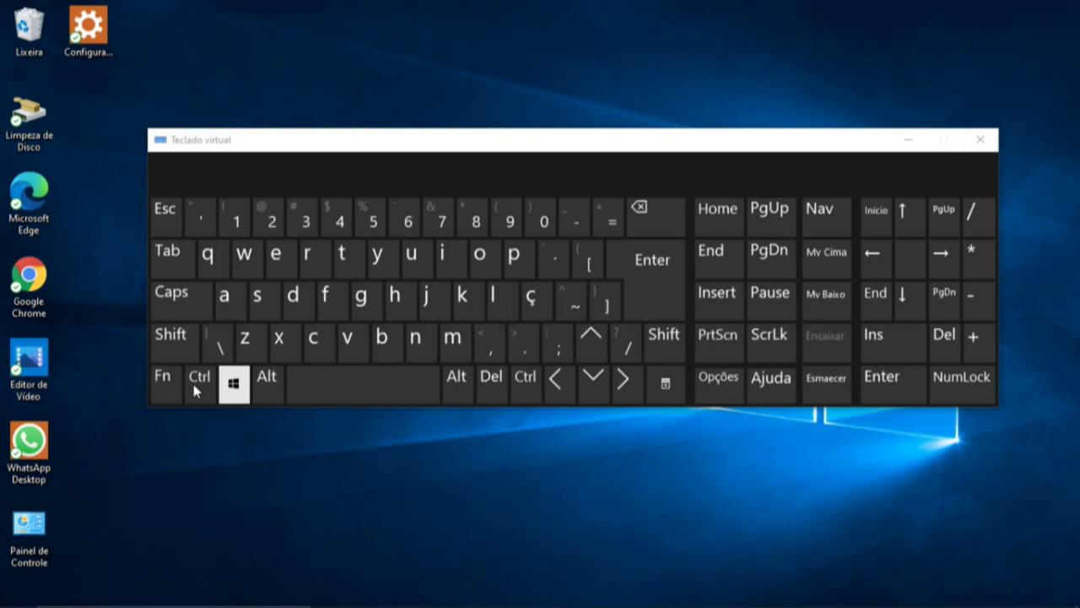
{"action": "left_click", "coordinate": [199, 381]}
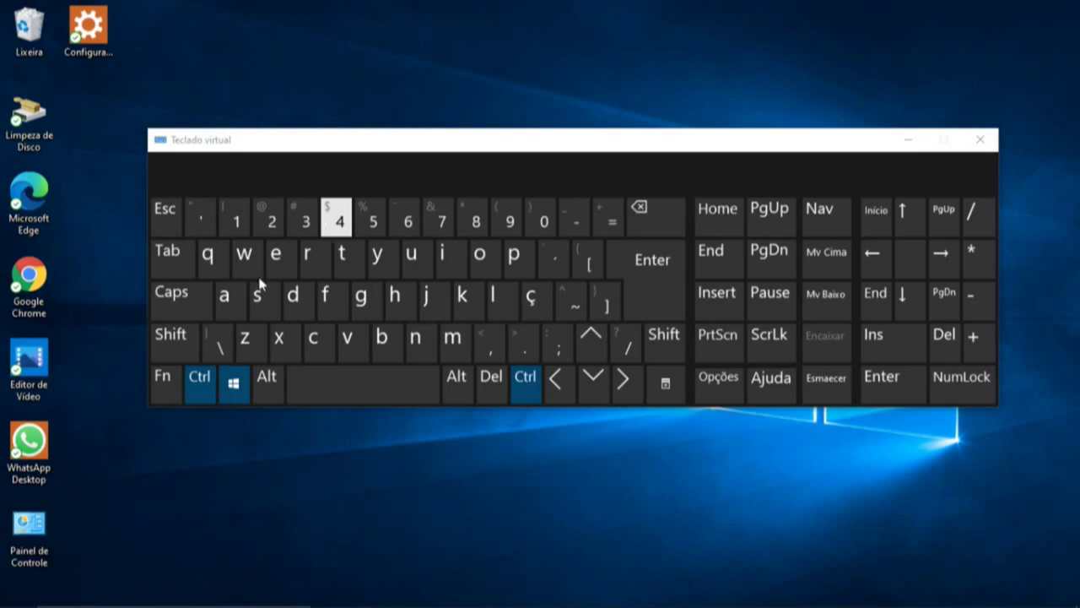
{"action": "left_click", "coordinate": [166, 394]}
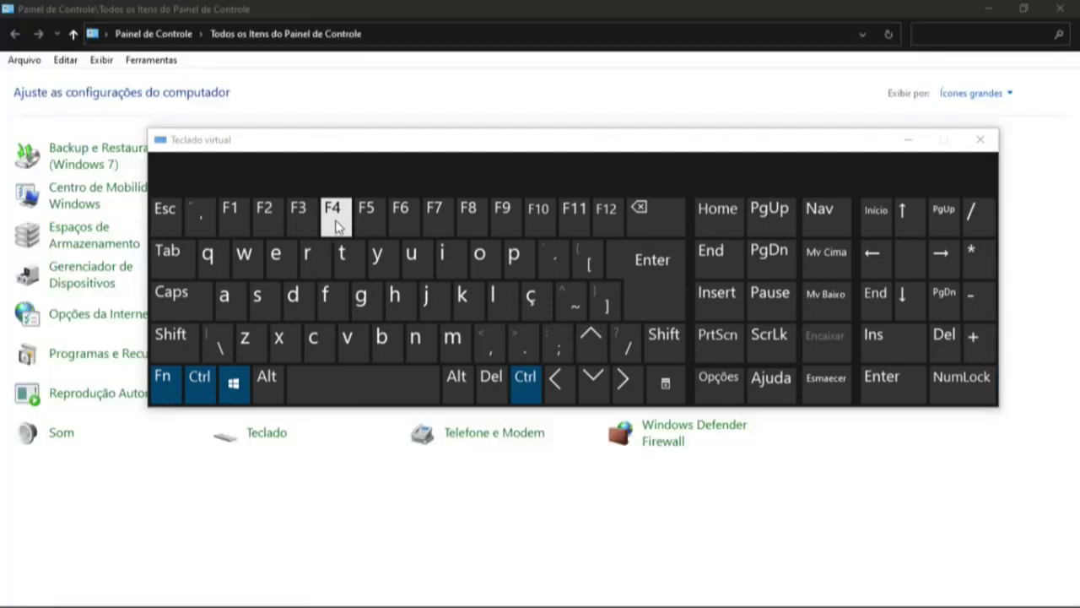
Close the current virtual desktop using the on-screen keyboard and close the keyboard window.
{"action": "left_click", "coordinate": [335, 226]}
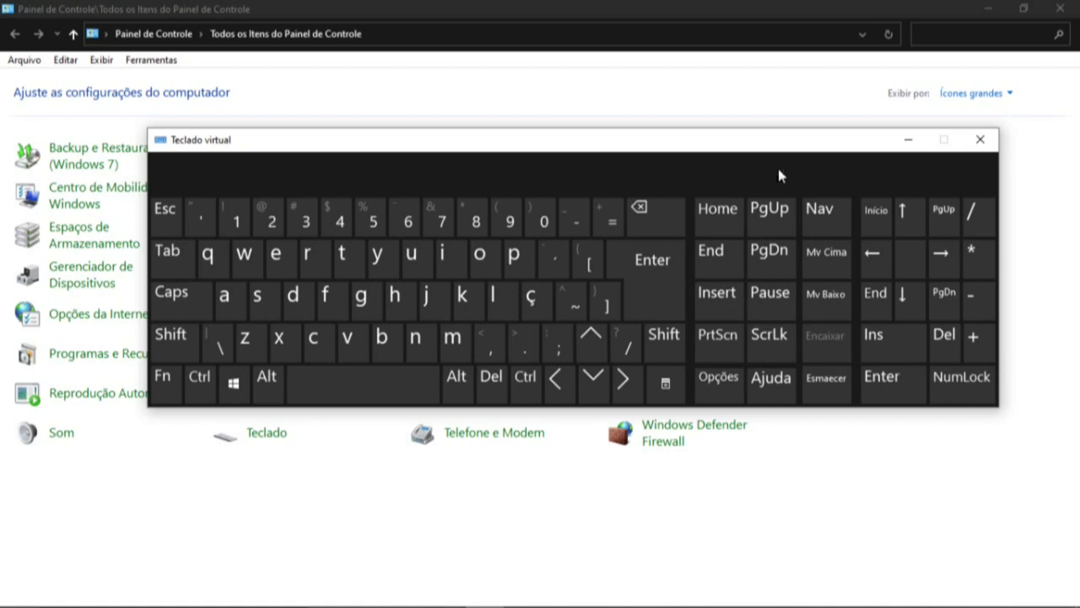
{"action": "key", "text": "alt+F4"}
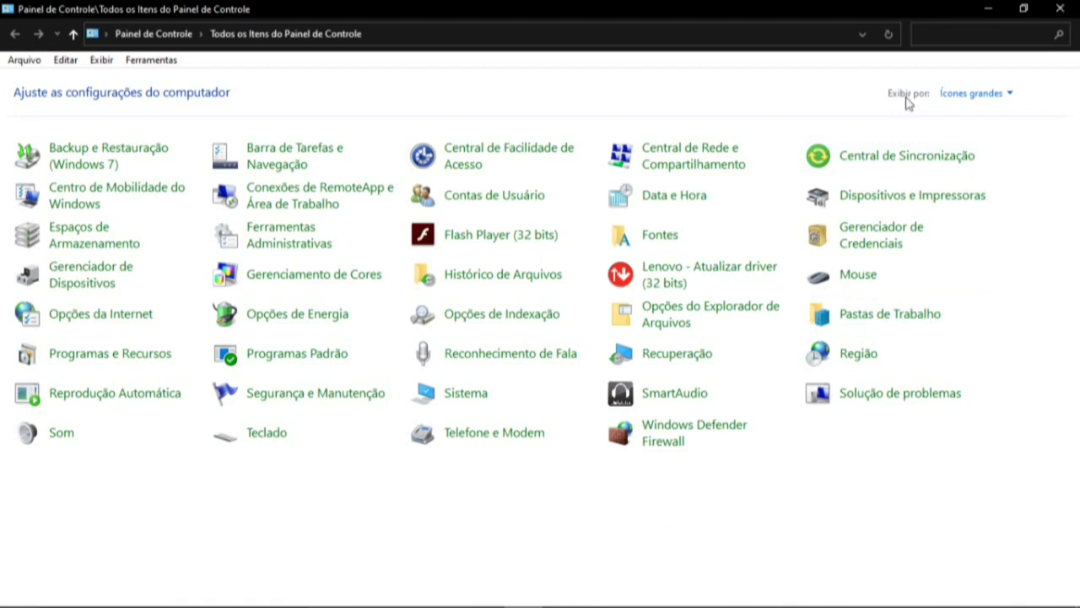
Reopen the on-screen keyboard and try again to close the current virtual desktop with it.
{"action": "key", "text": "ctrl+super+o"}
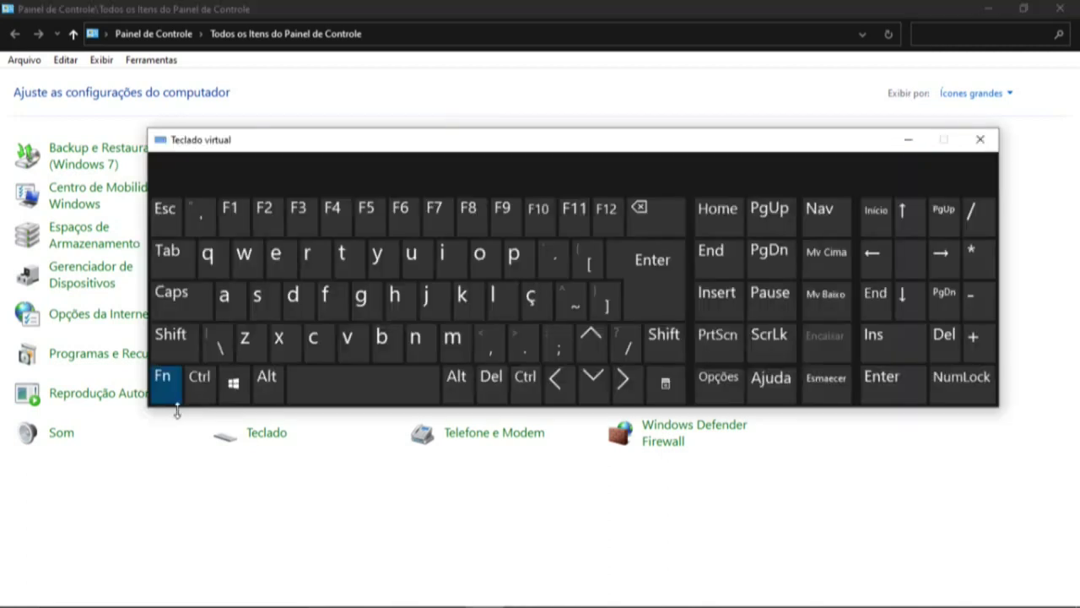
{"action": "left_click", "coordinate": [328, 250]}
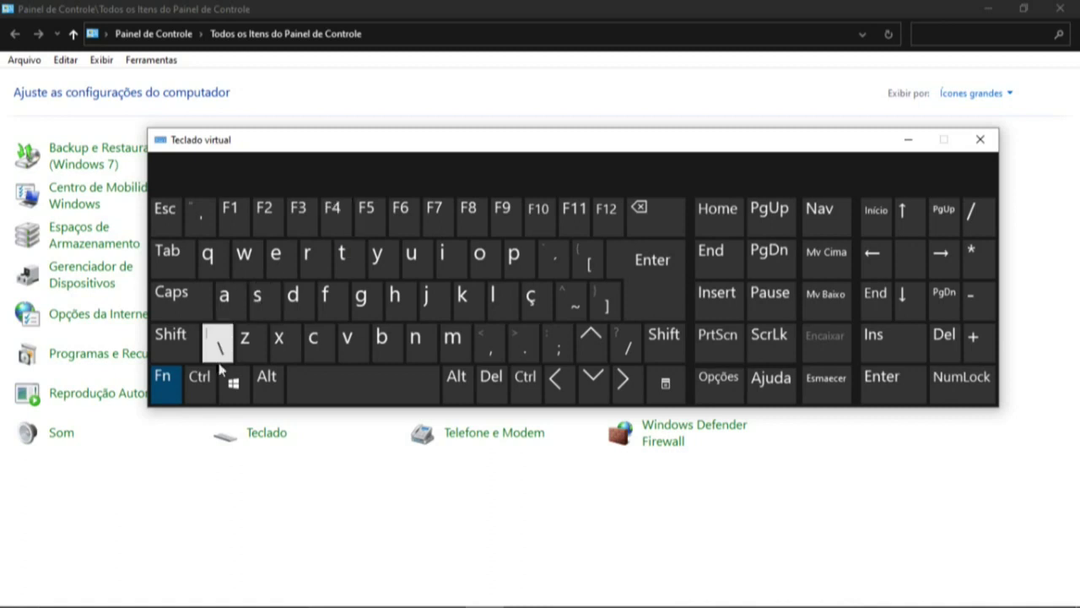
{"action": "left_click", "coordinate": [167, 395]}
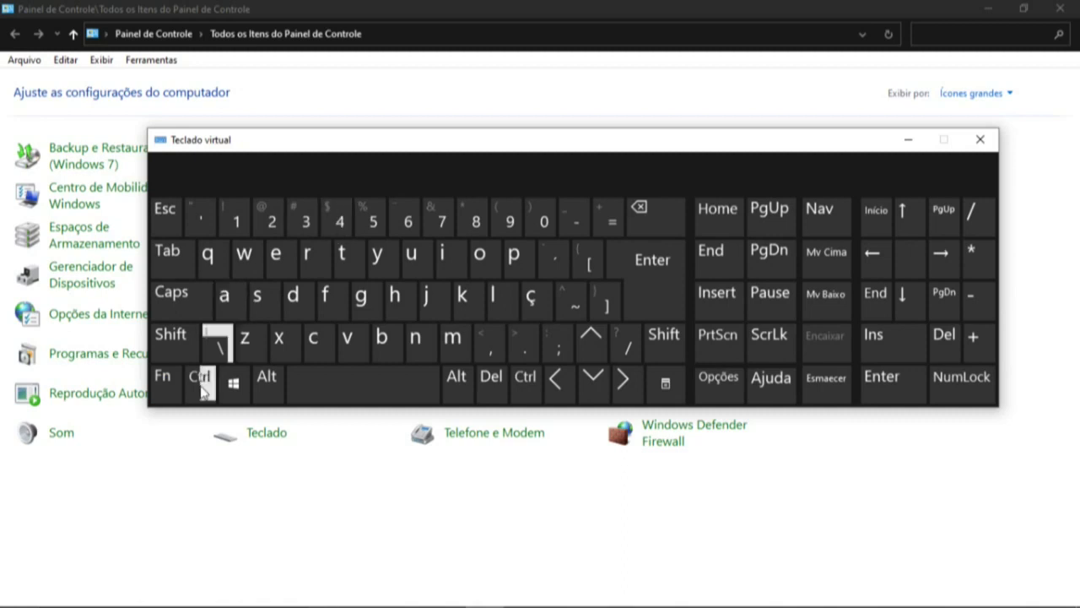
{"action": "left_click", "coordinate": [172, 409]}
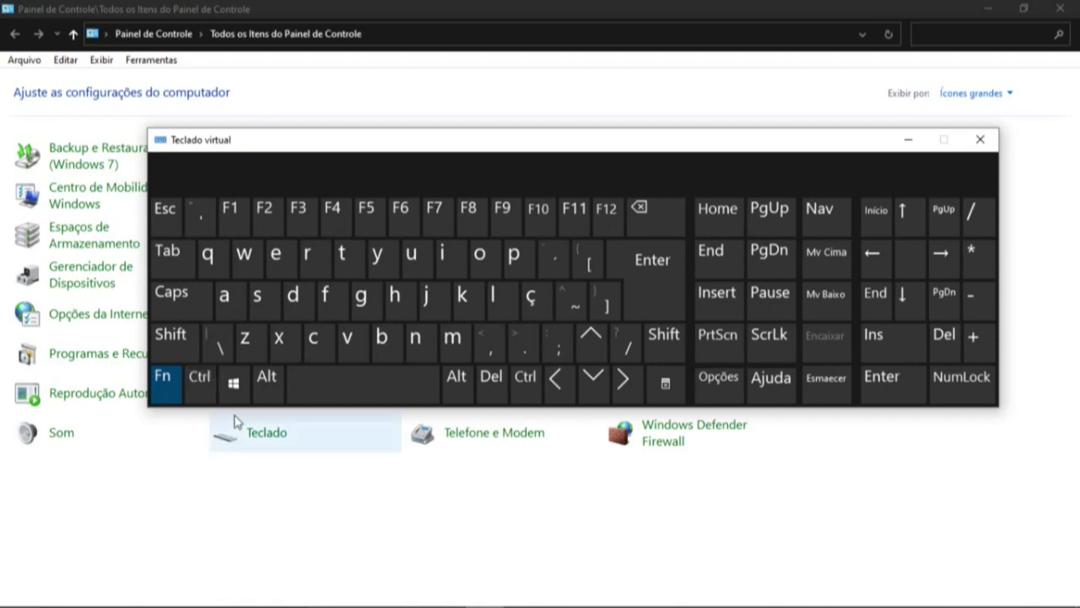
{"action": "left_click", "coordinate": [338, 218], "text": "ctrl"}
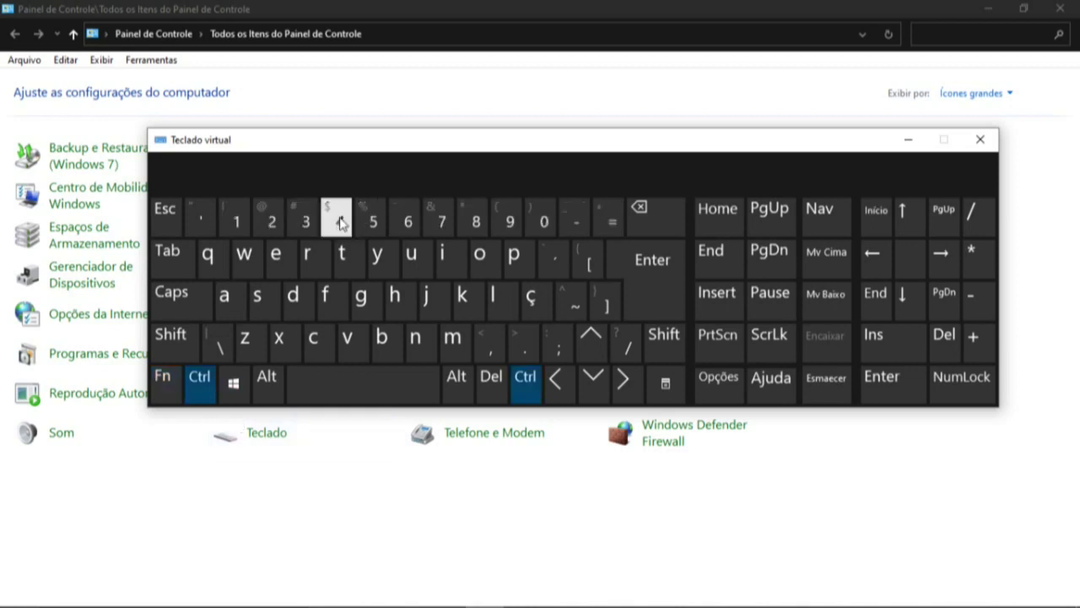
{"action": "left_click", "coordinate": [278, 480]}
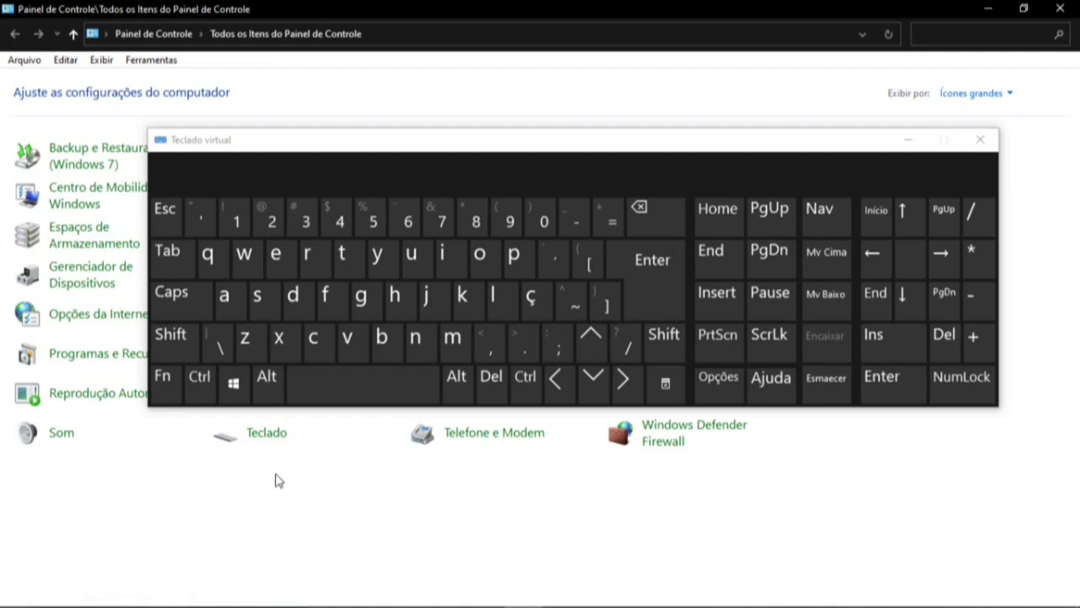
Show all open windows in Task View using the on-screen keyboard and return to the Painel de Controle window.
{"action": "left_click", "coordinate": [235, 390]}
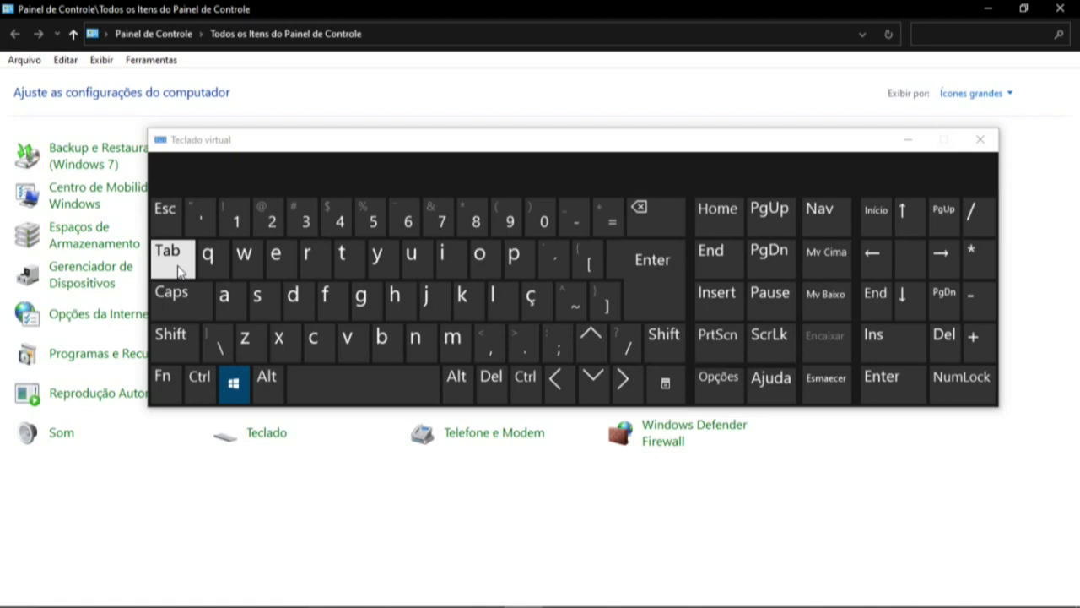
{"action": "left_click", "coordinate": [178, 269]}
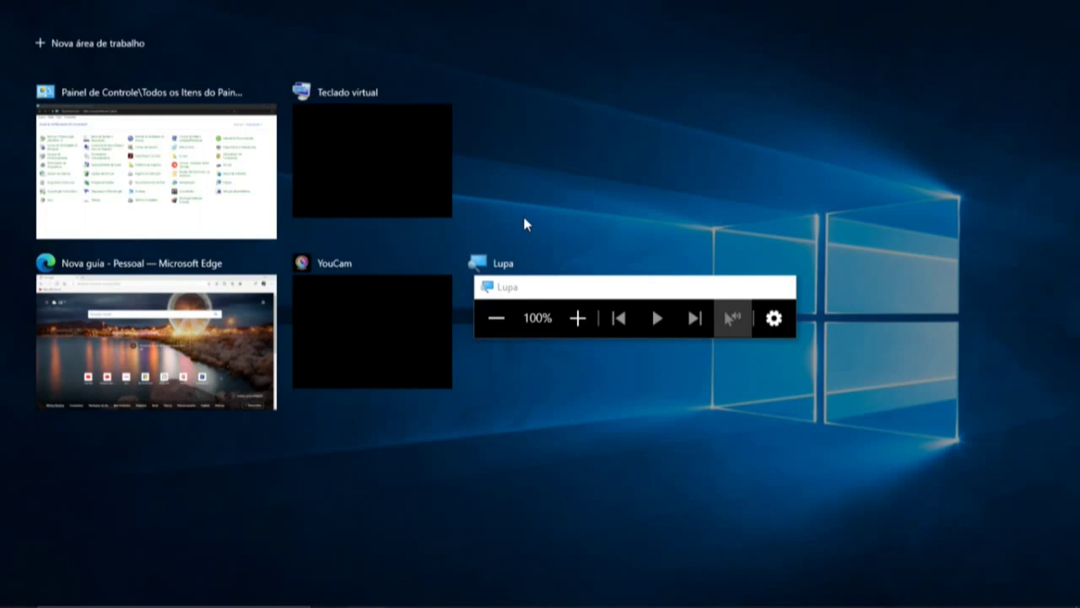
{"action": "left_click", "coordinate": [568, 208]}
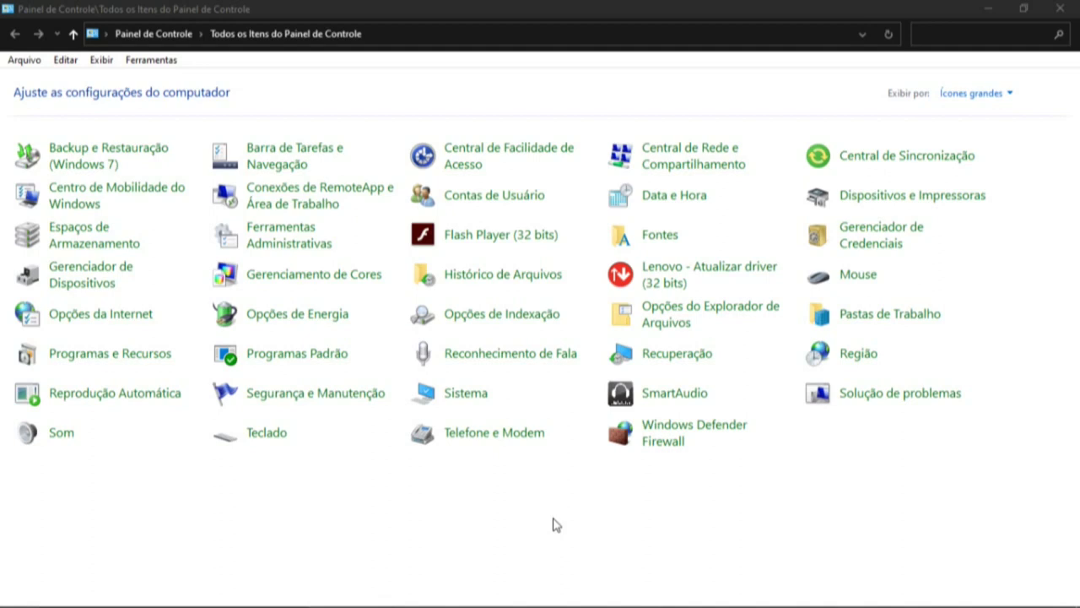
Reopen the on-screen keyboard and use it to bring up the window switcher over Painel de Controle.
{"action": "key", "text": "ctrl+super+o"}
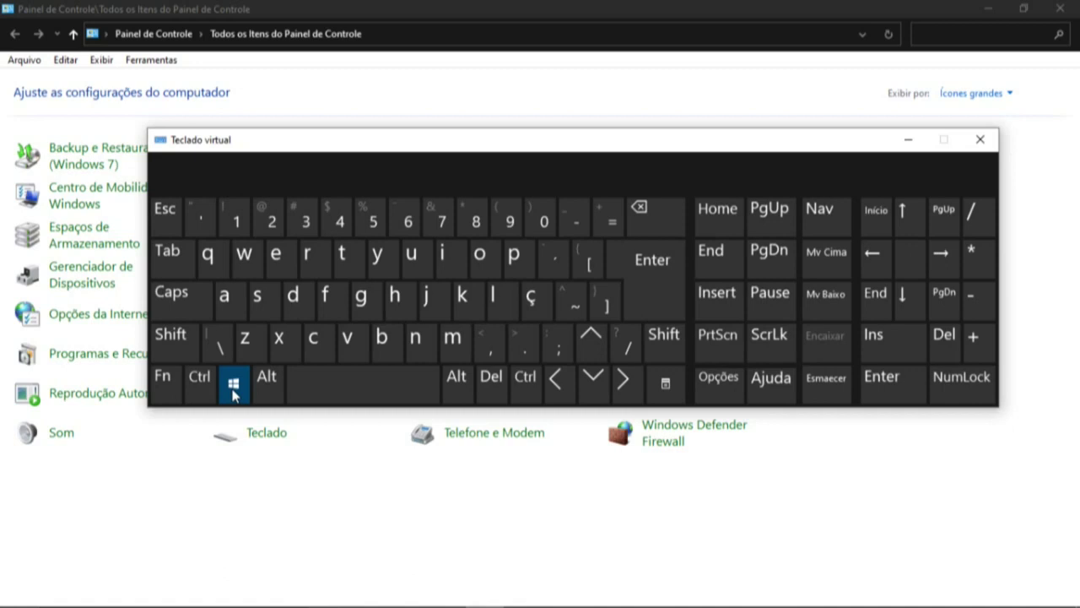
{"action": "key", "text": "alt"}
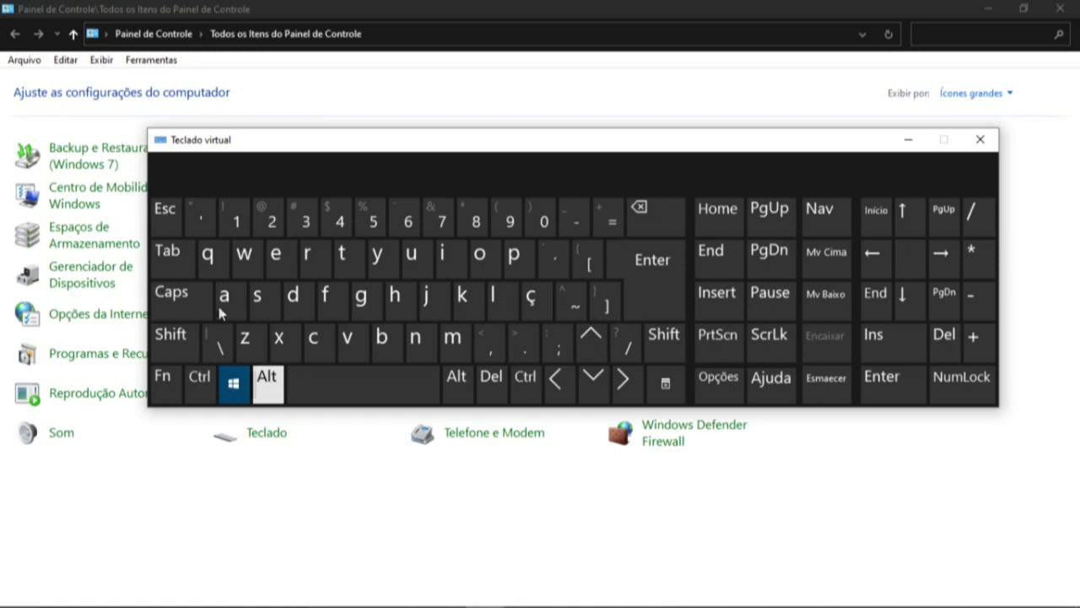
{"action": "left_click", "coordinate": [174, 260]}
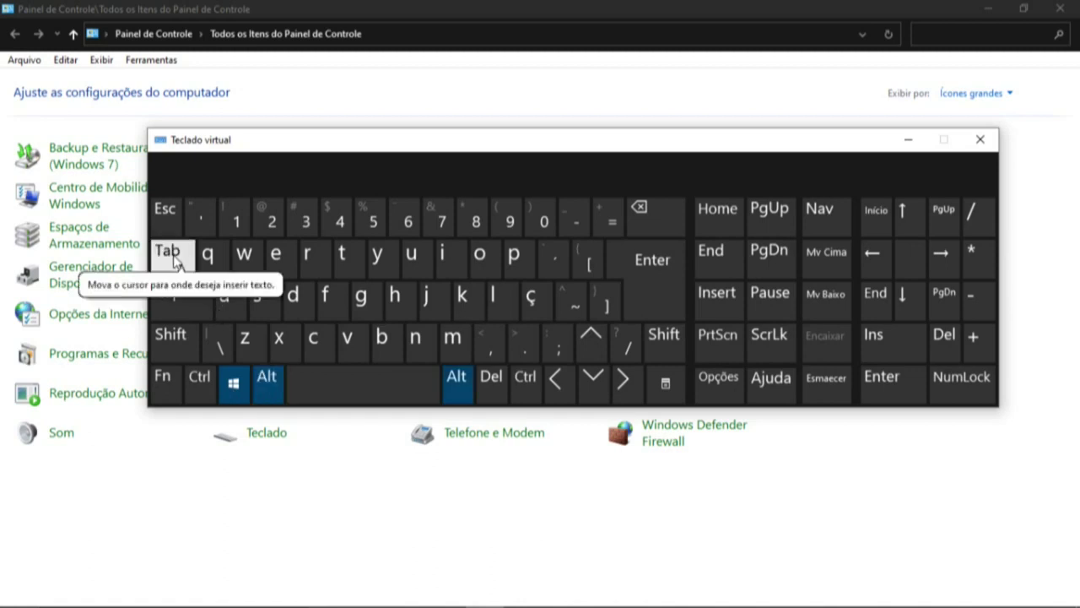
{"action": "left_click", "coordinate": [174, 259]}
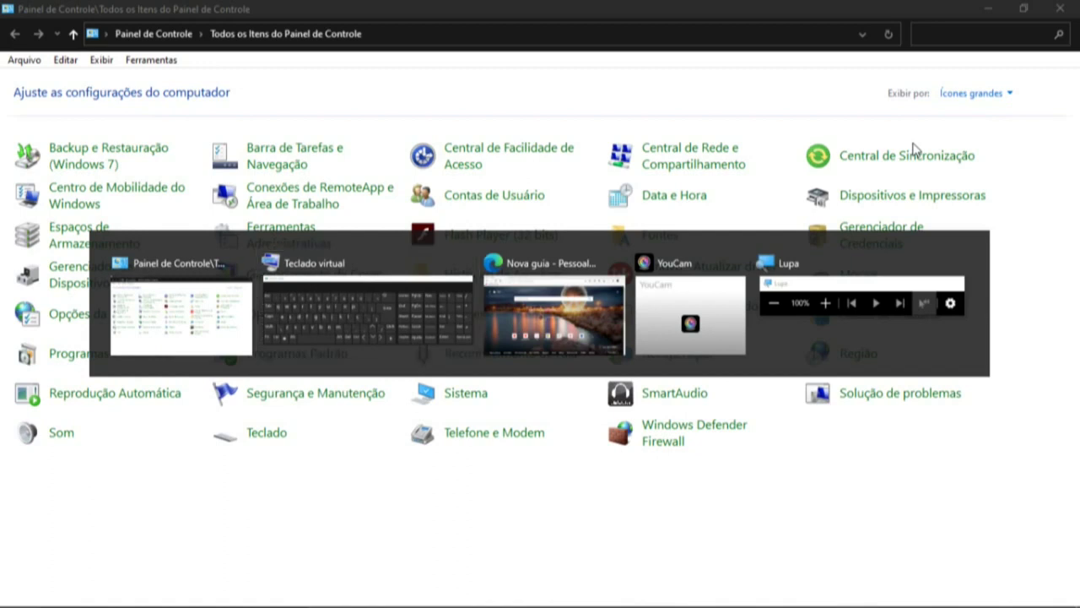
Cycle through the open windows in the switcher as far as Lupa and back, and switch to Microsoft Edge.
{"action": "key", "text": "Tab"}
{"action": "key", "text": "Tab"}
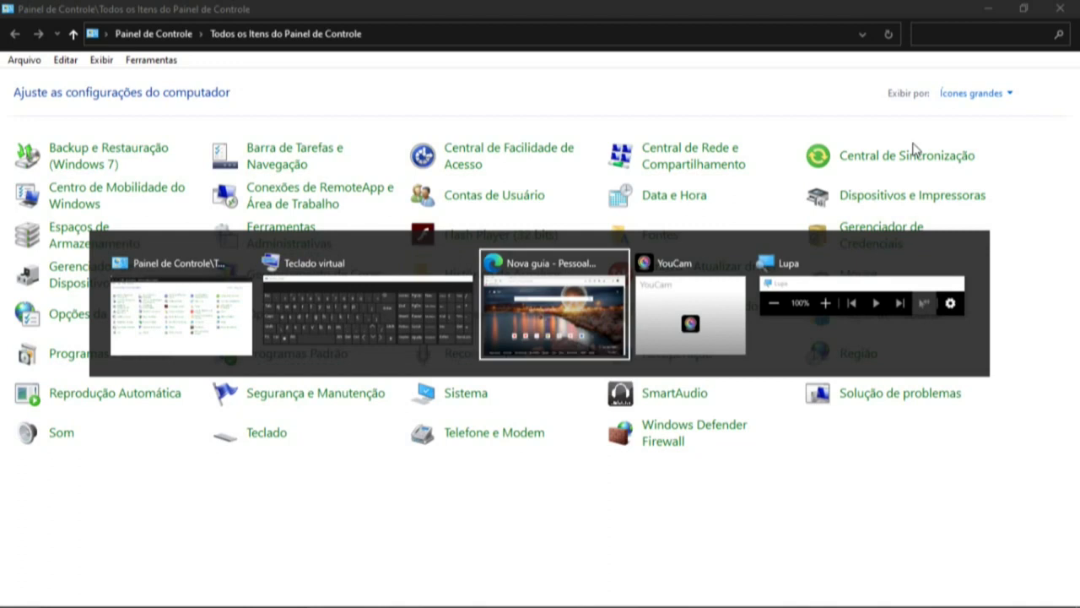
{"action": "key", "text": "Tab"}
{"action": "key", "text": "Tab"}
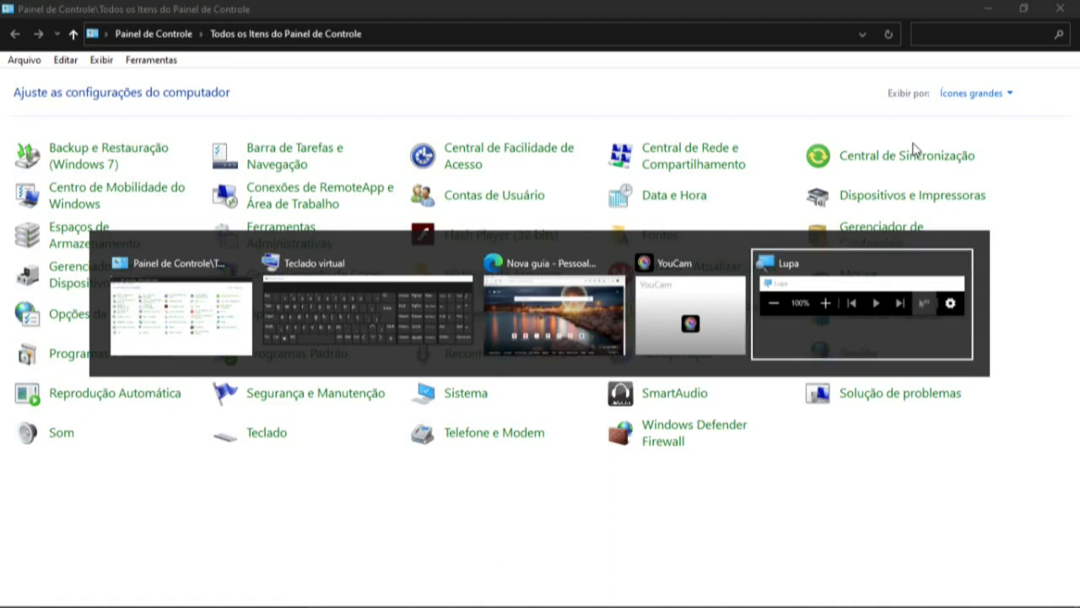
{"action": "key", "text": "shift+Tab"}
{"action": "key", "text": "shift+Tab"}
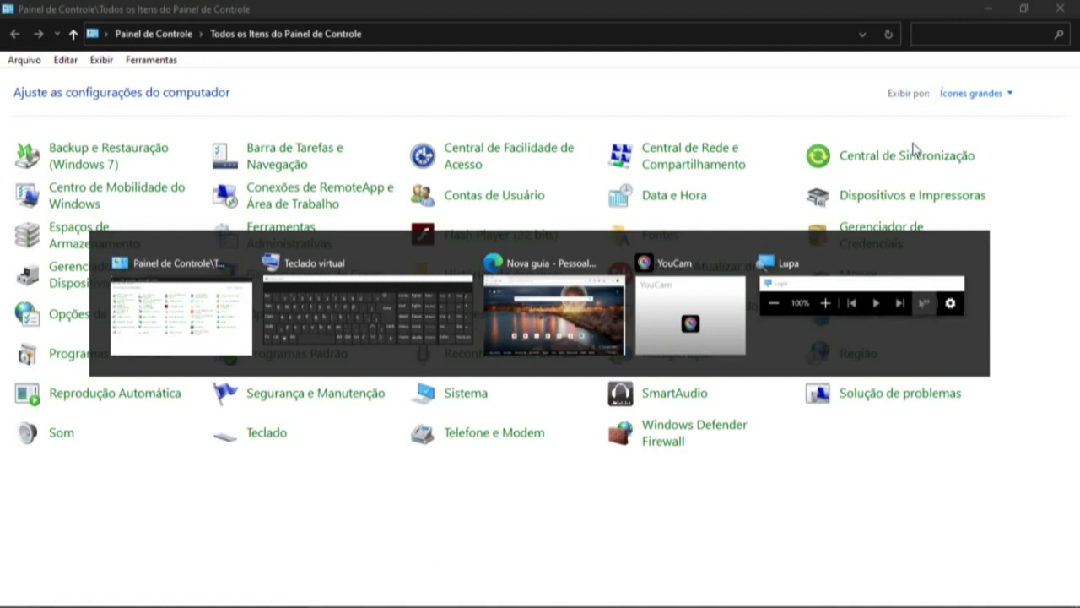
{"action": "key", "text": "alt+Tab"}
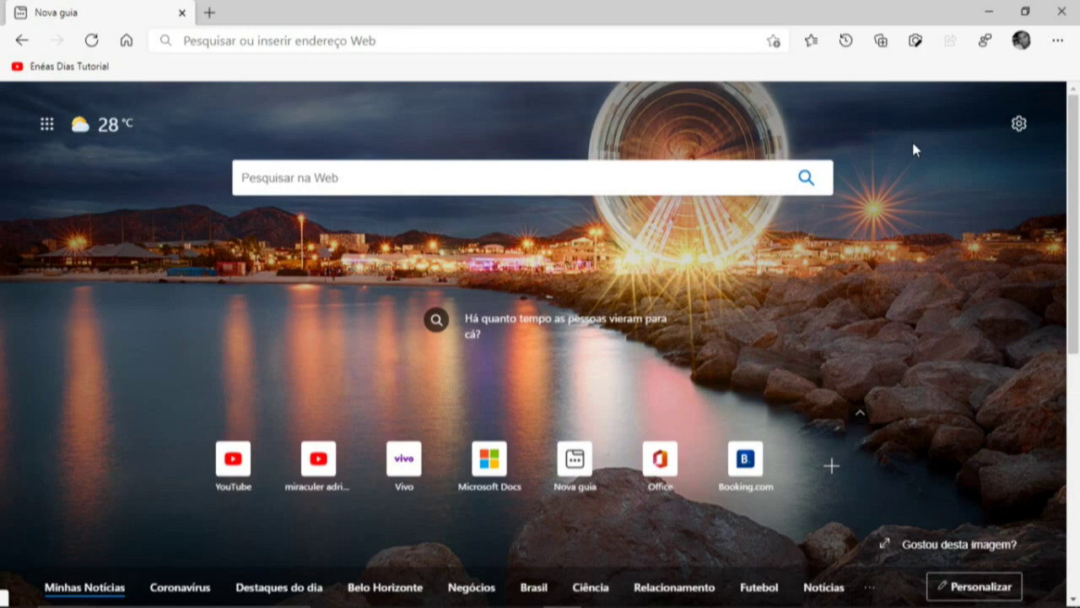
Show and dismiss the window switcher over Microsoft Edge, and switch to the Painel de Controle window.
{"action": "key", "text": "alt+Tab"}
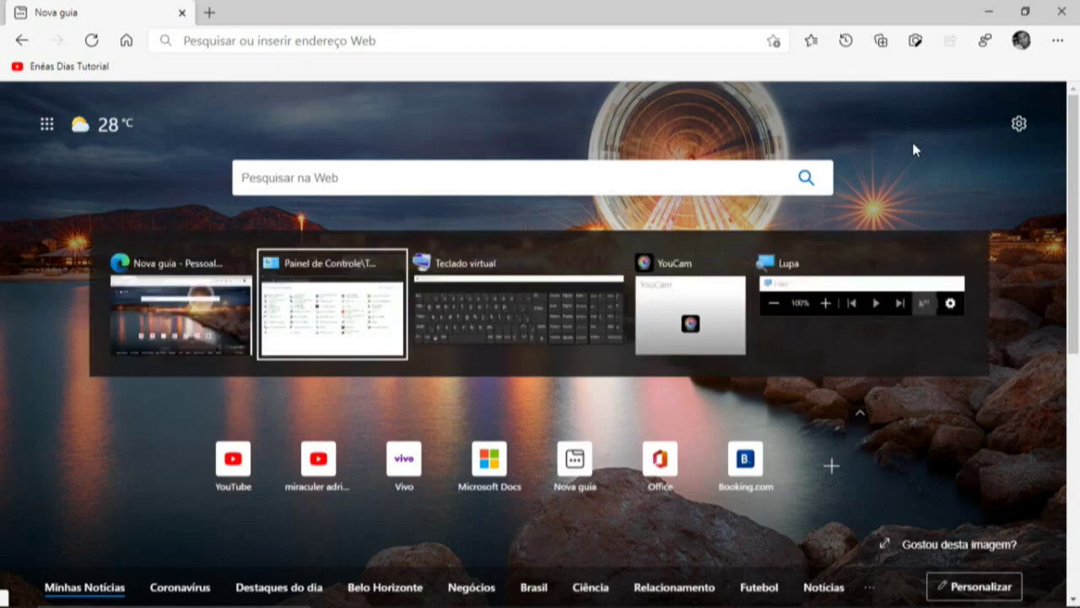
{"action": "key", "text": "Escape"}
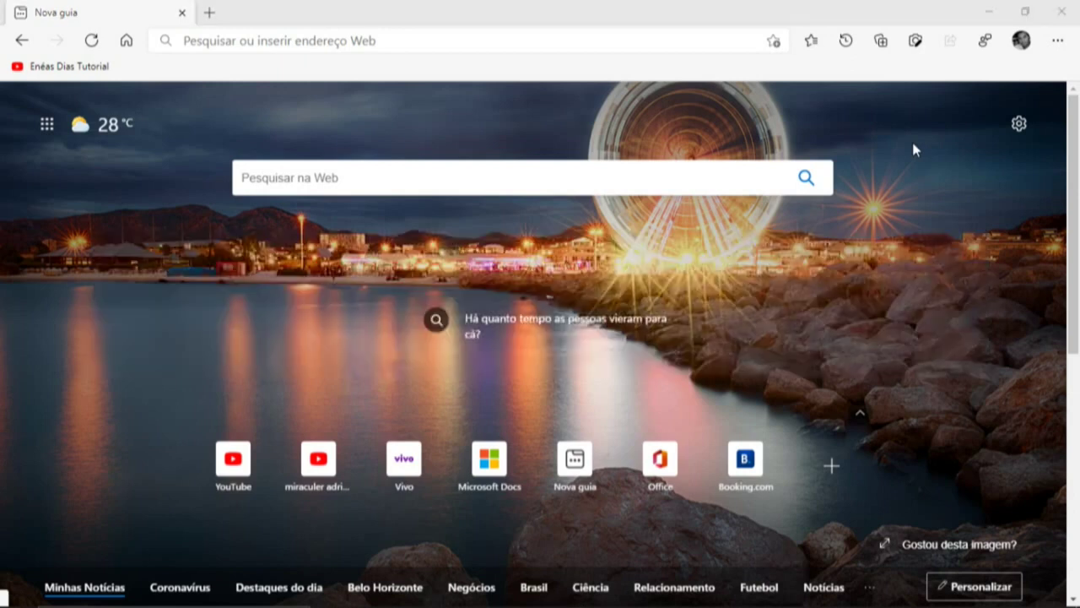
{"action": "key", "text": "alt+Tab"}
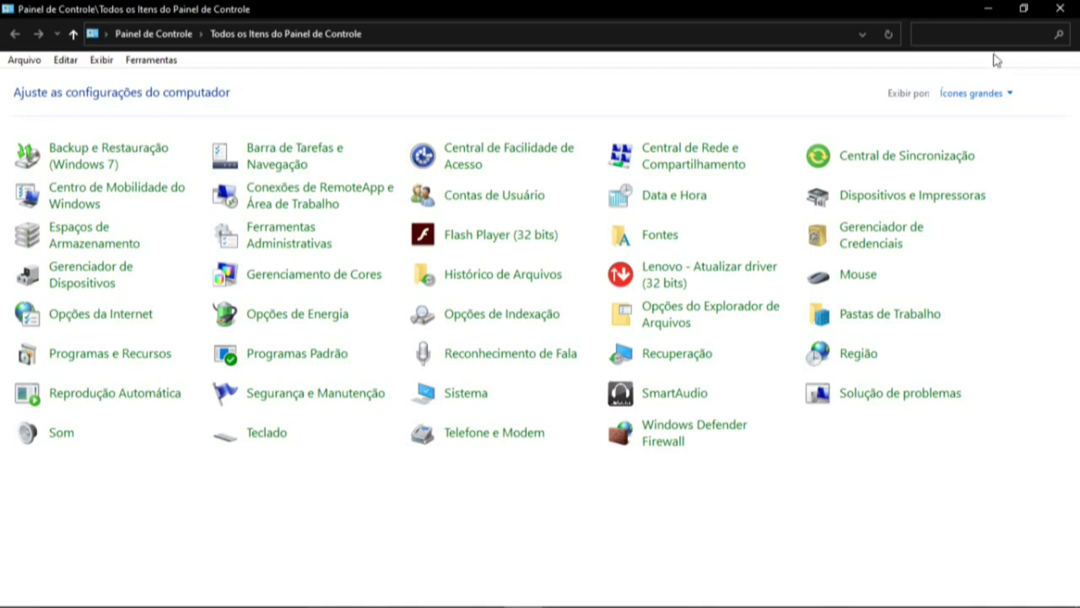
Restore the maximized Painel de Controle and Microsoft Edge windows to their smaller sizes and show the Windows desktop.
{"action": "left_click", "coordinate": [1022, 9]}
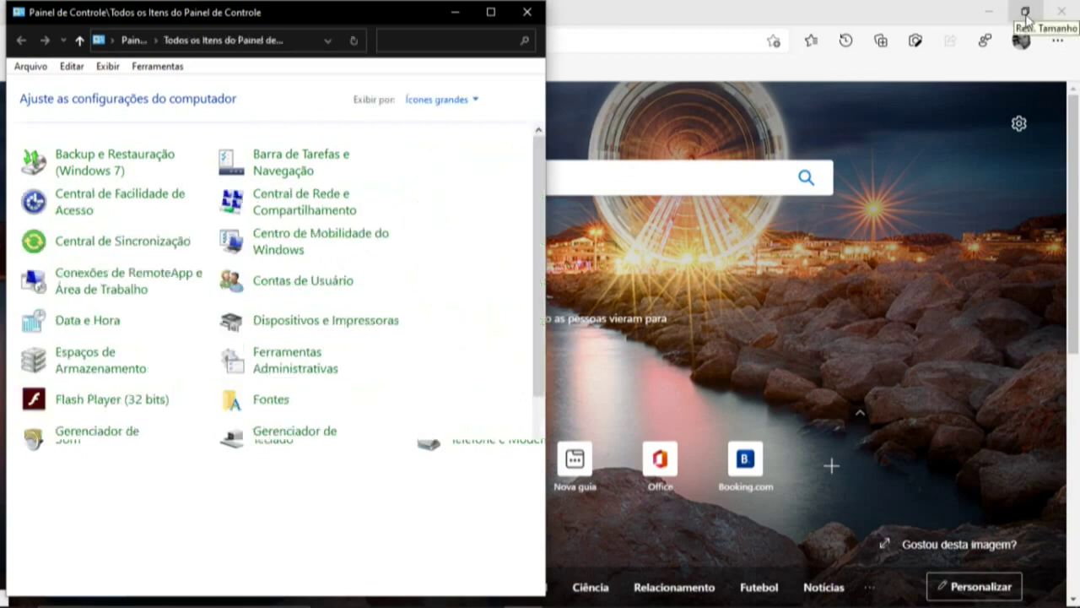
{"action": "left_click", "coordinate": [1026, 17]}
{"action": "left_click", "coordinate": [1026, 17]}
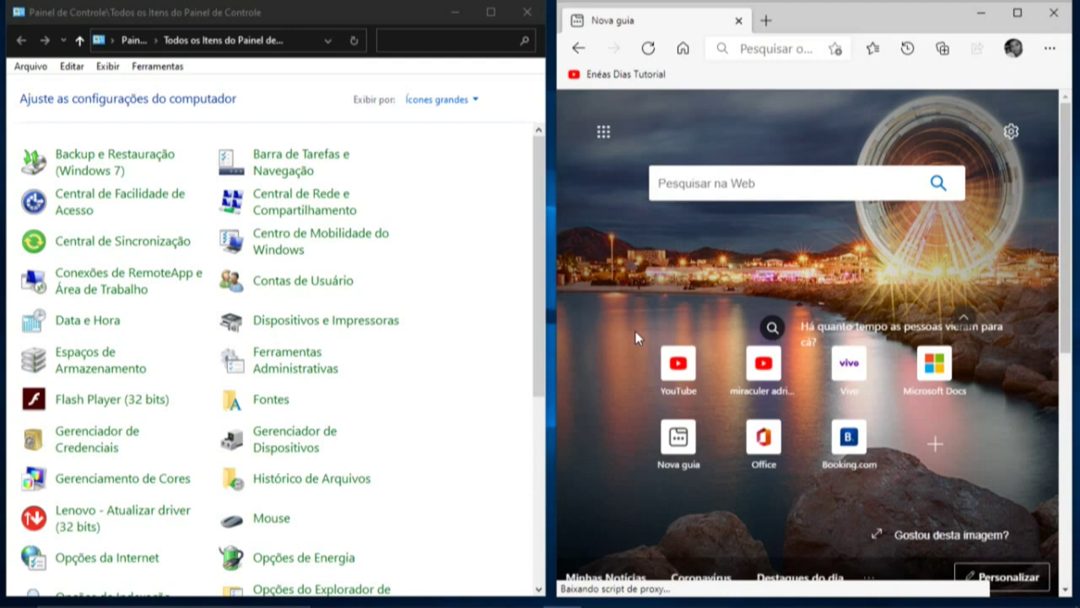
{"action": "key", "text": "super+d"}
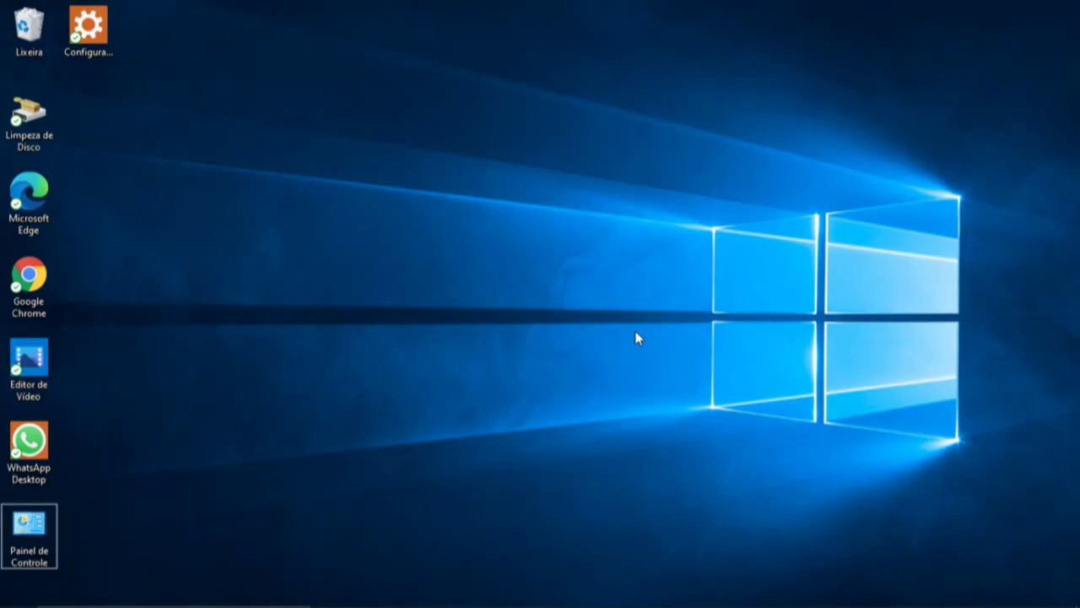